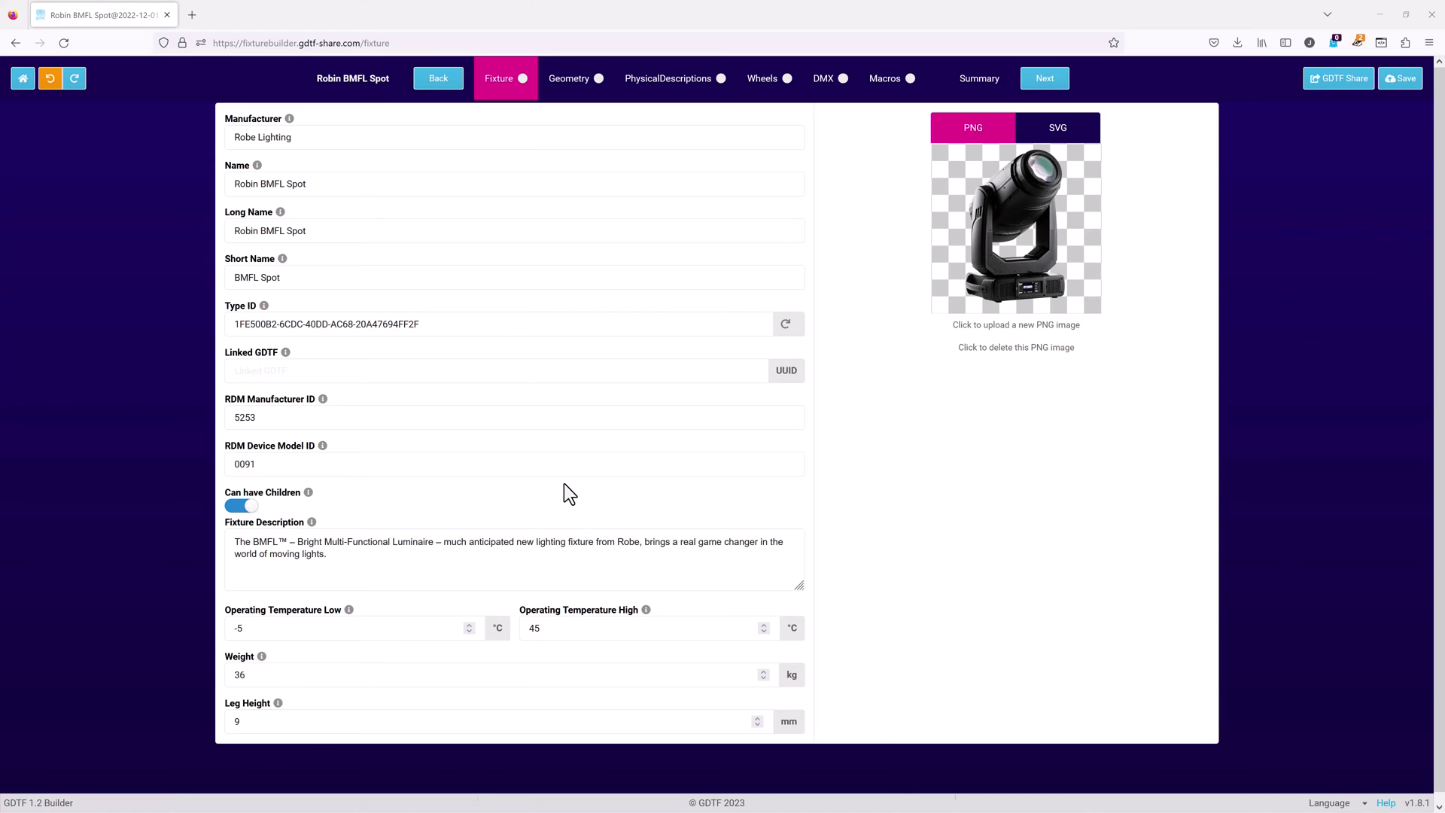
View the fixture's SVG thumbnail and inspect the Pigtail, Base, Yoke and Head models on the Geometry page
scroll(567, 495, "down", 1)
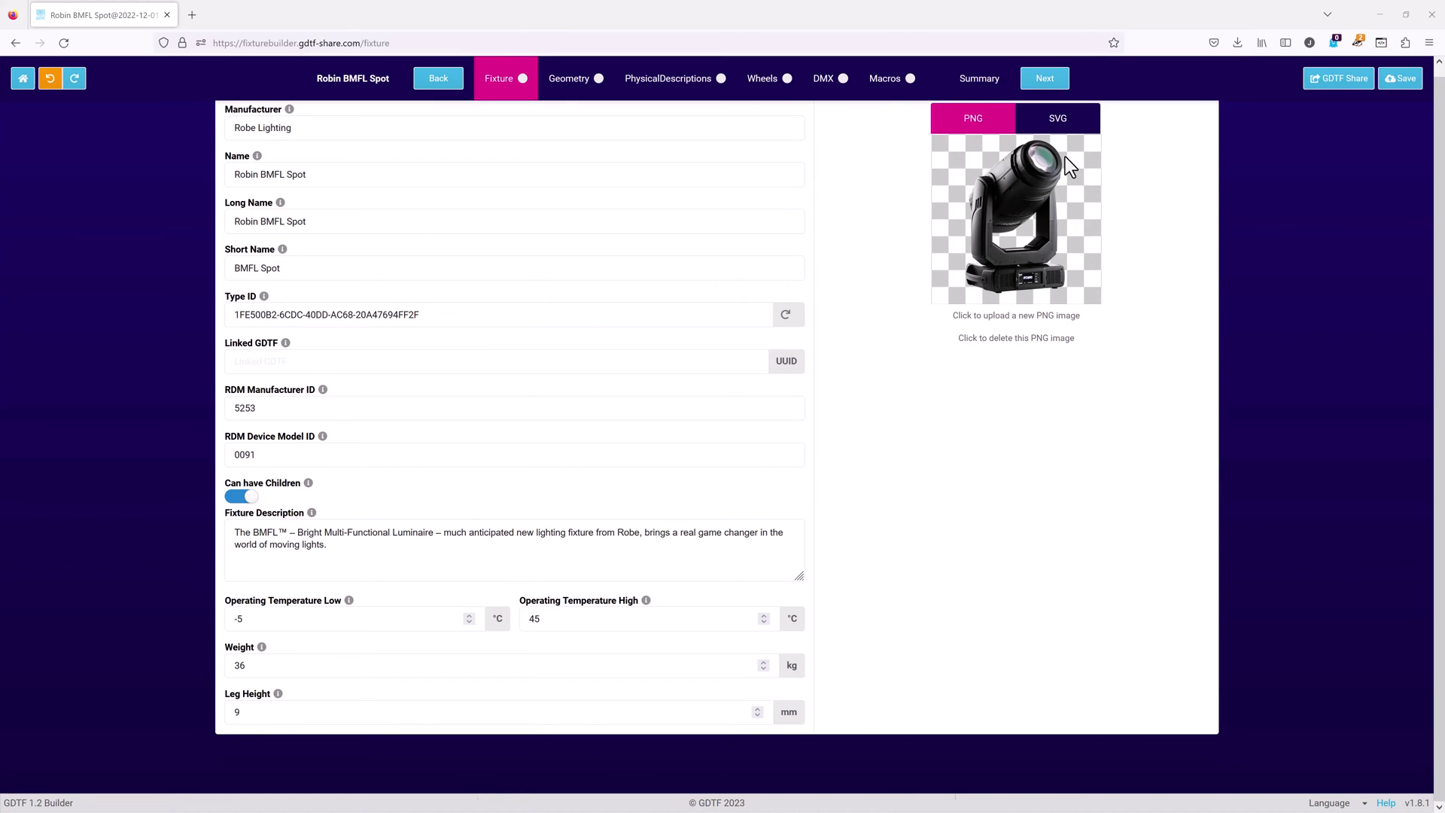
left_click(1058, 122)
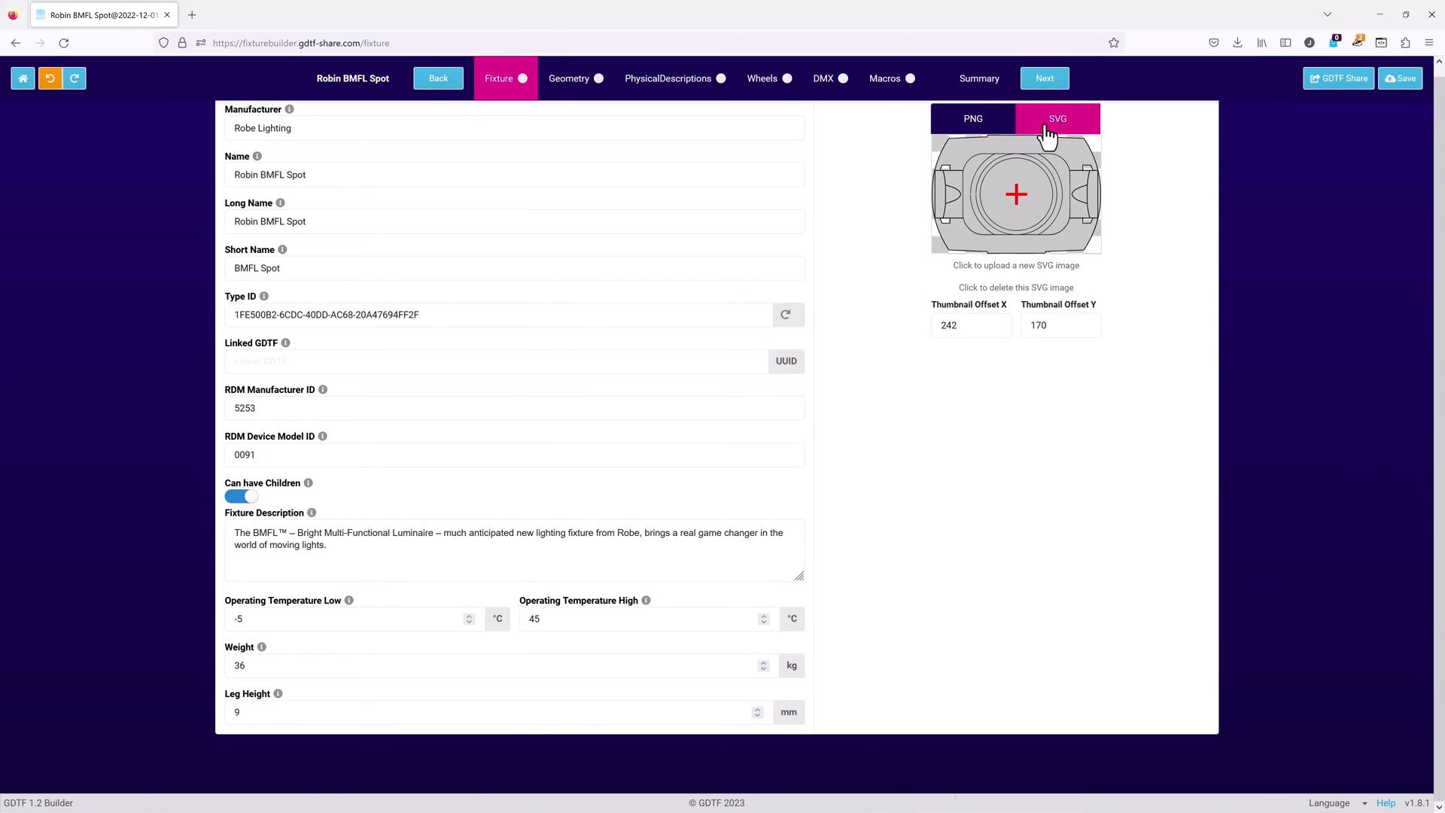
left_click(599, 88)
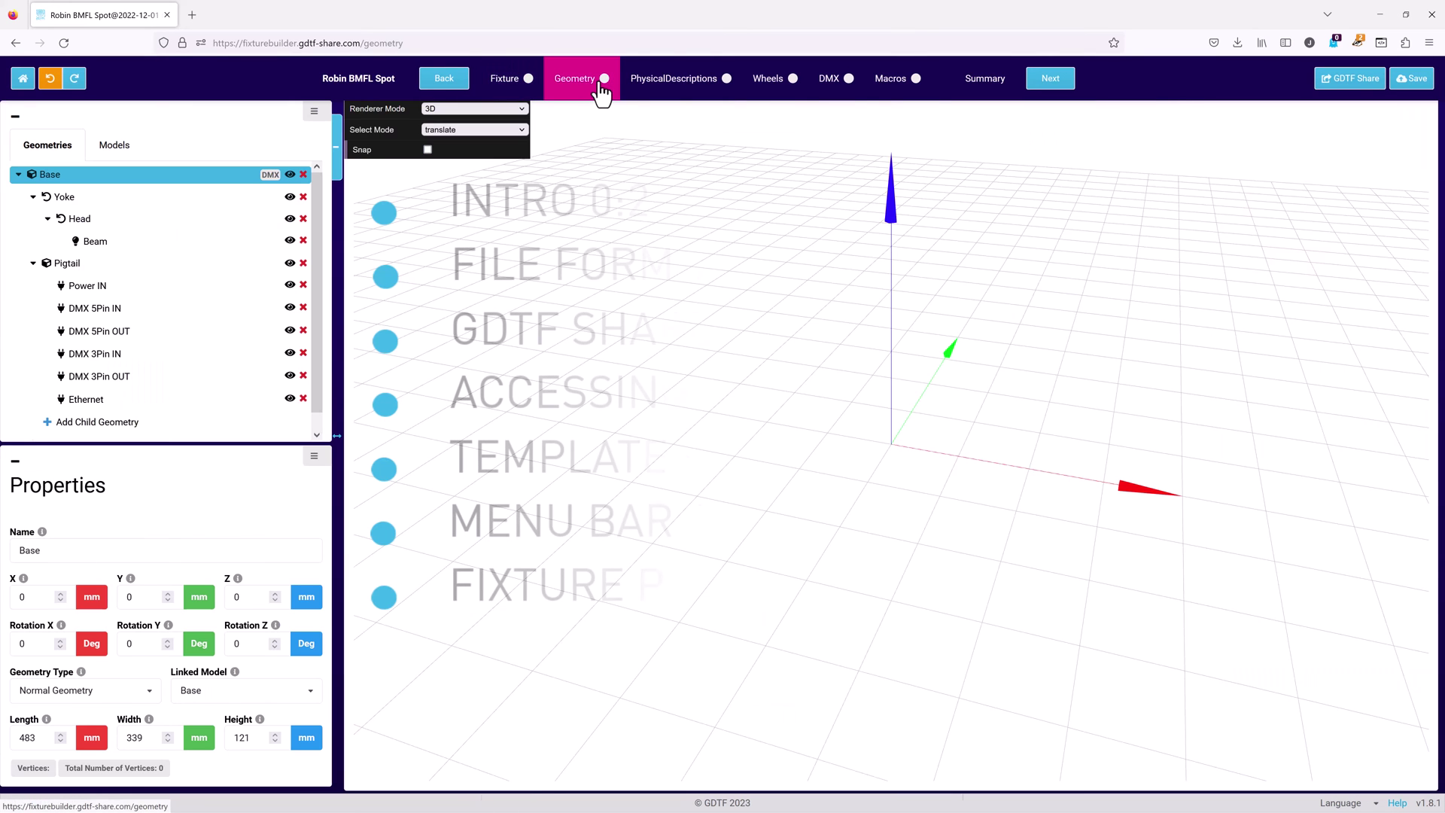
left_click(114, 150)
left_click(40, 197)
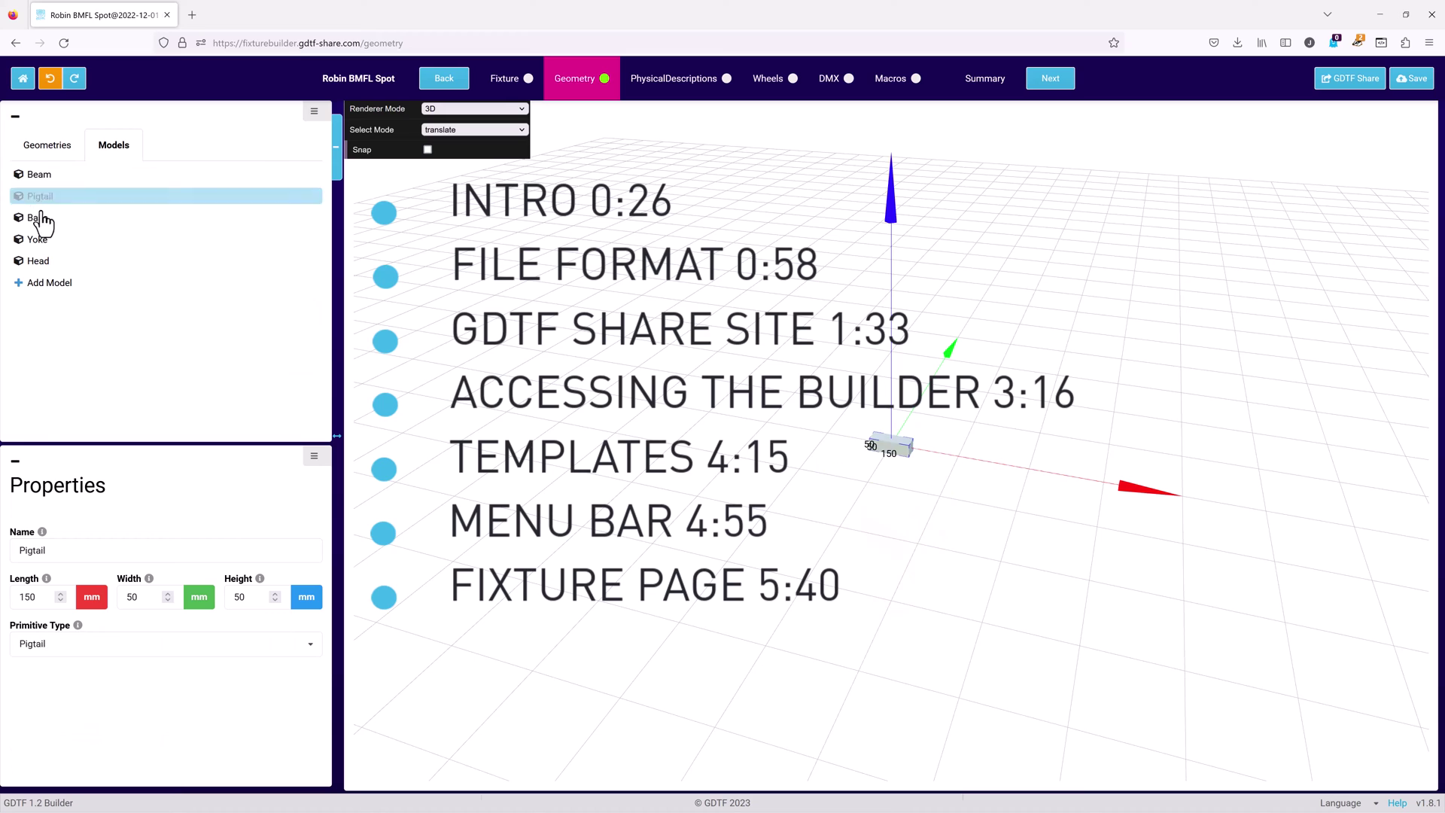
left_click(46, 219)
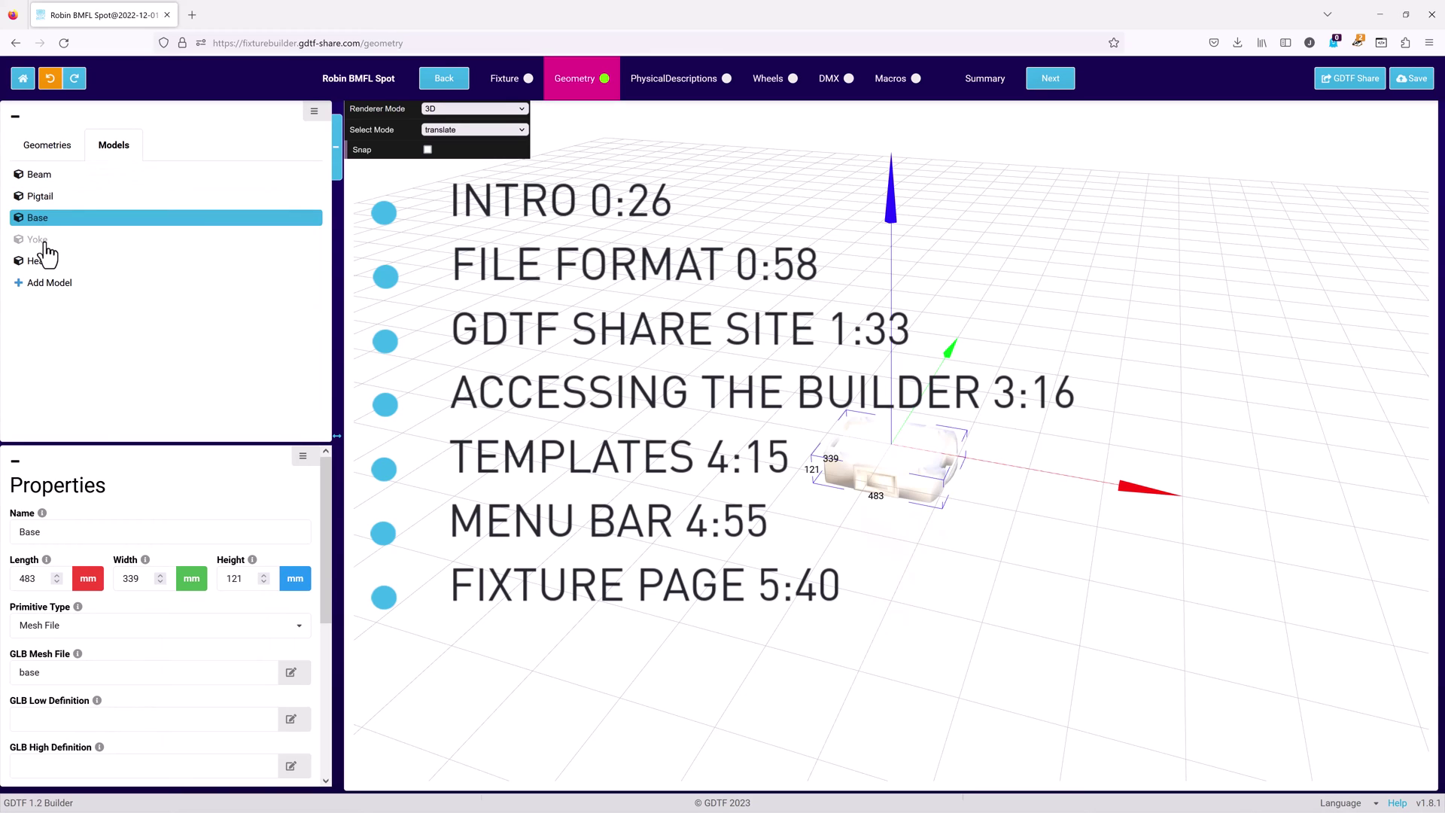
left_click(45, 241)
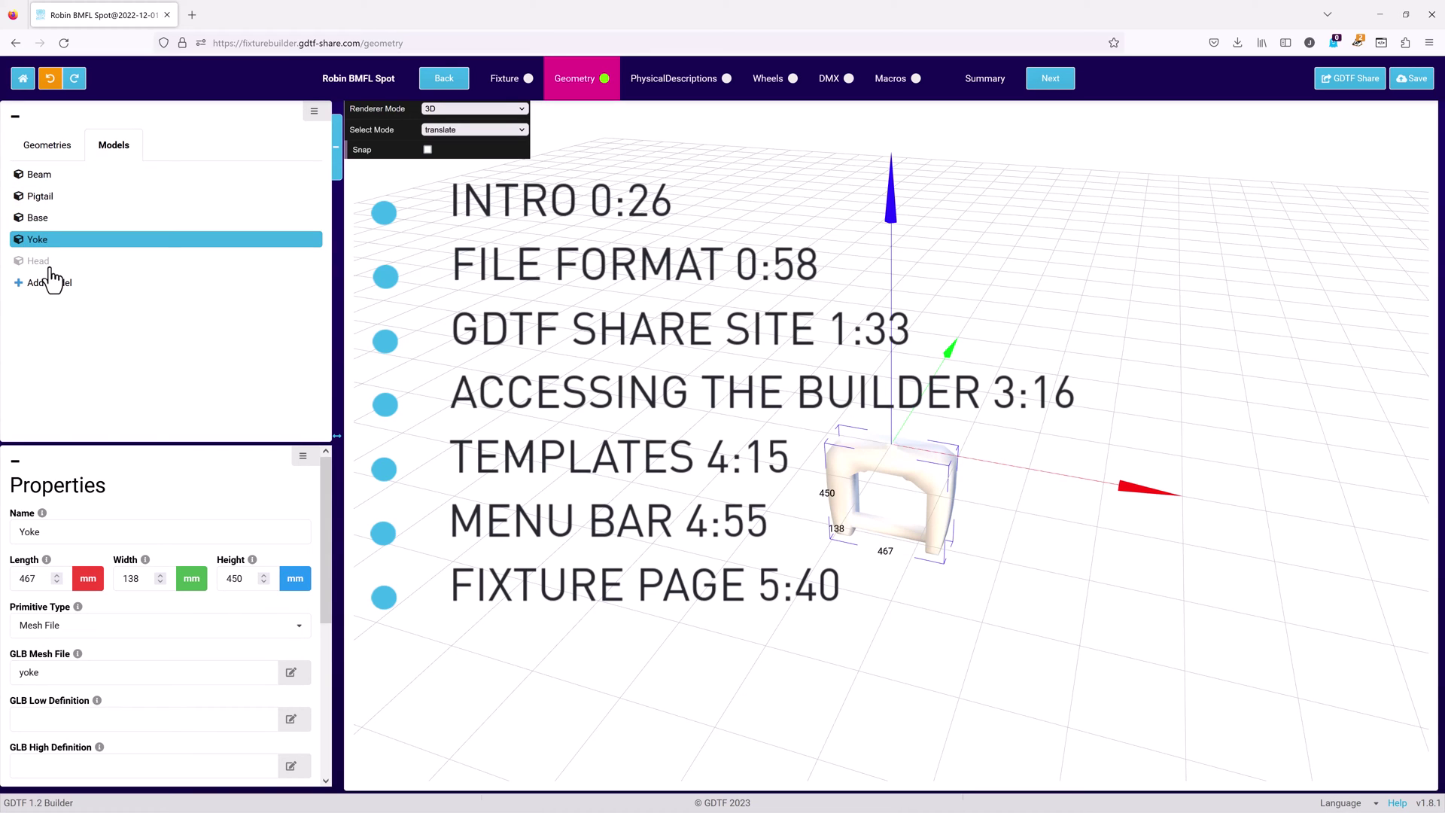
left_click(50, 272)
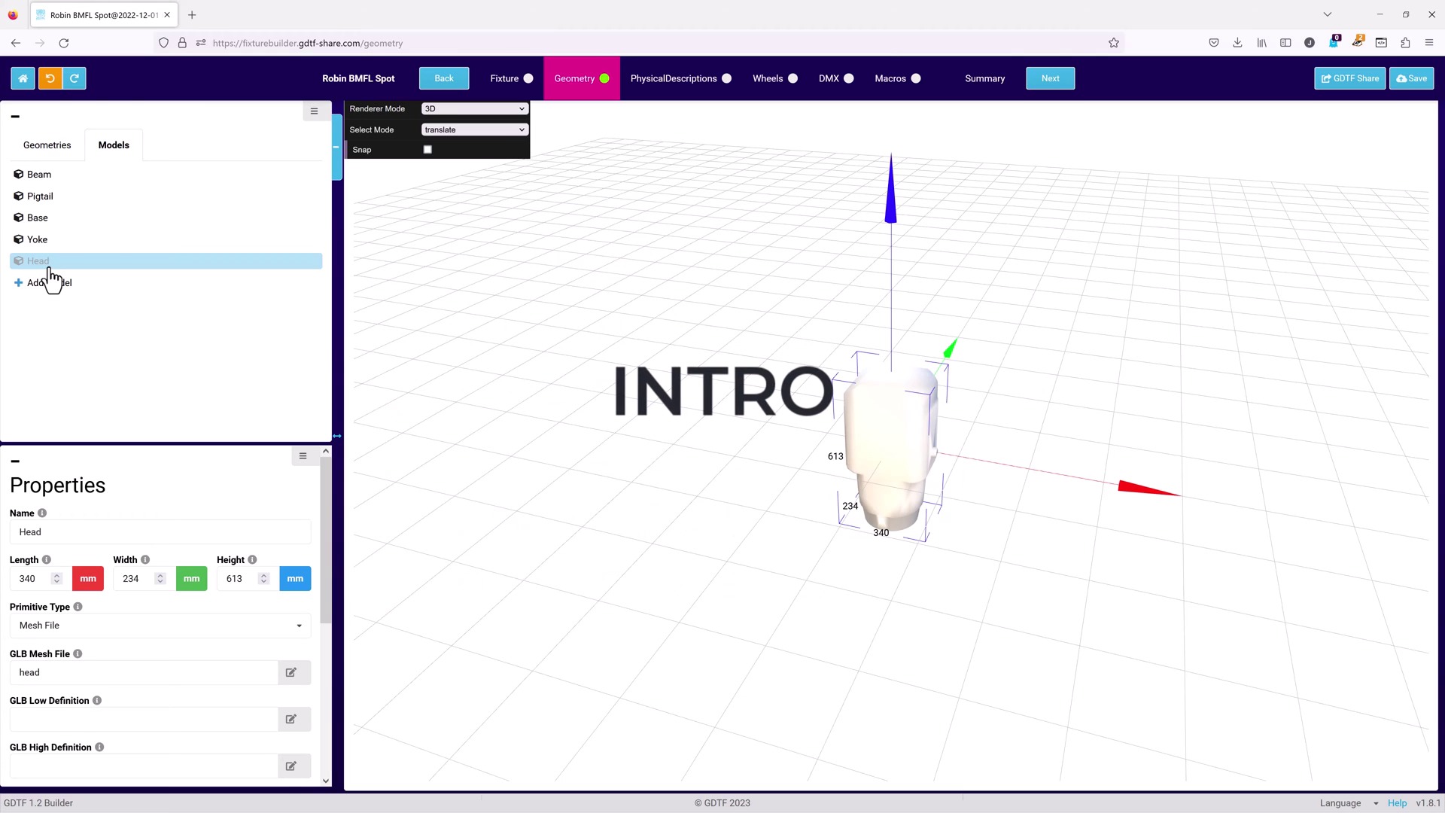
Examine the geometry tree and the connector and electrical properties of the Power IN geometry under Pigtail
left_click(55, 150)
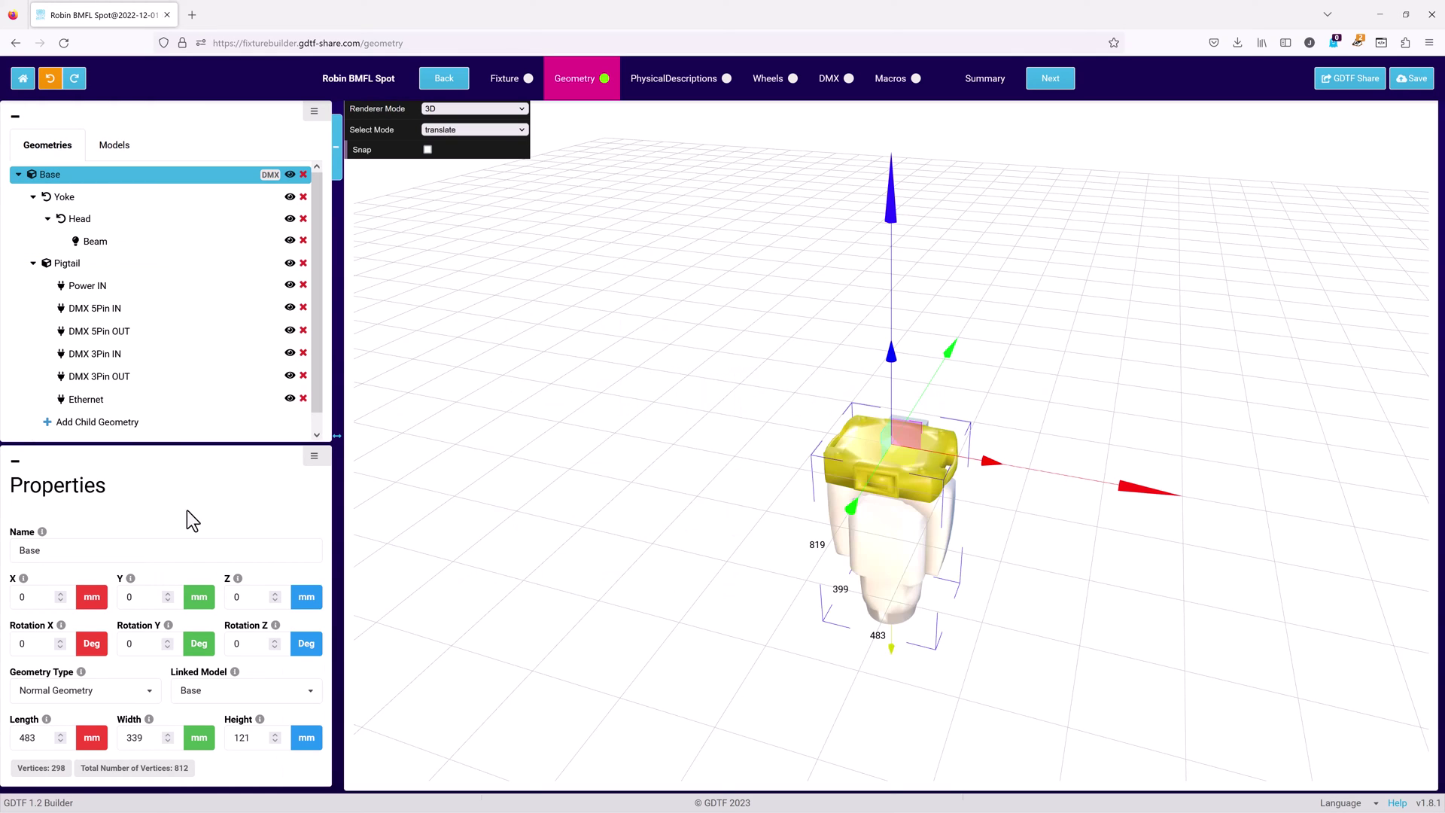
scroll(193, 354, "down", 1)
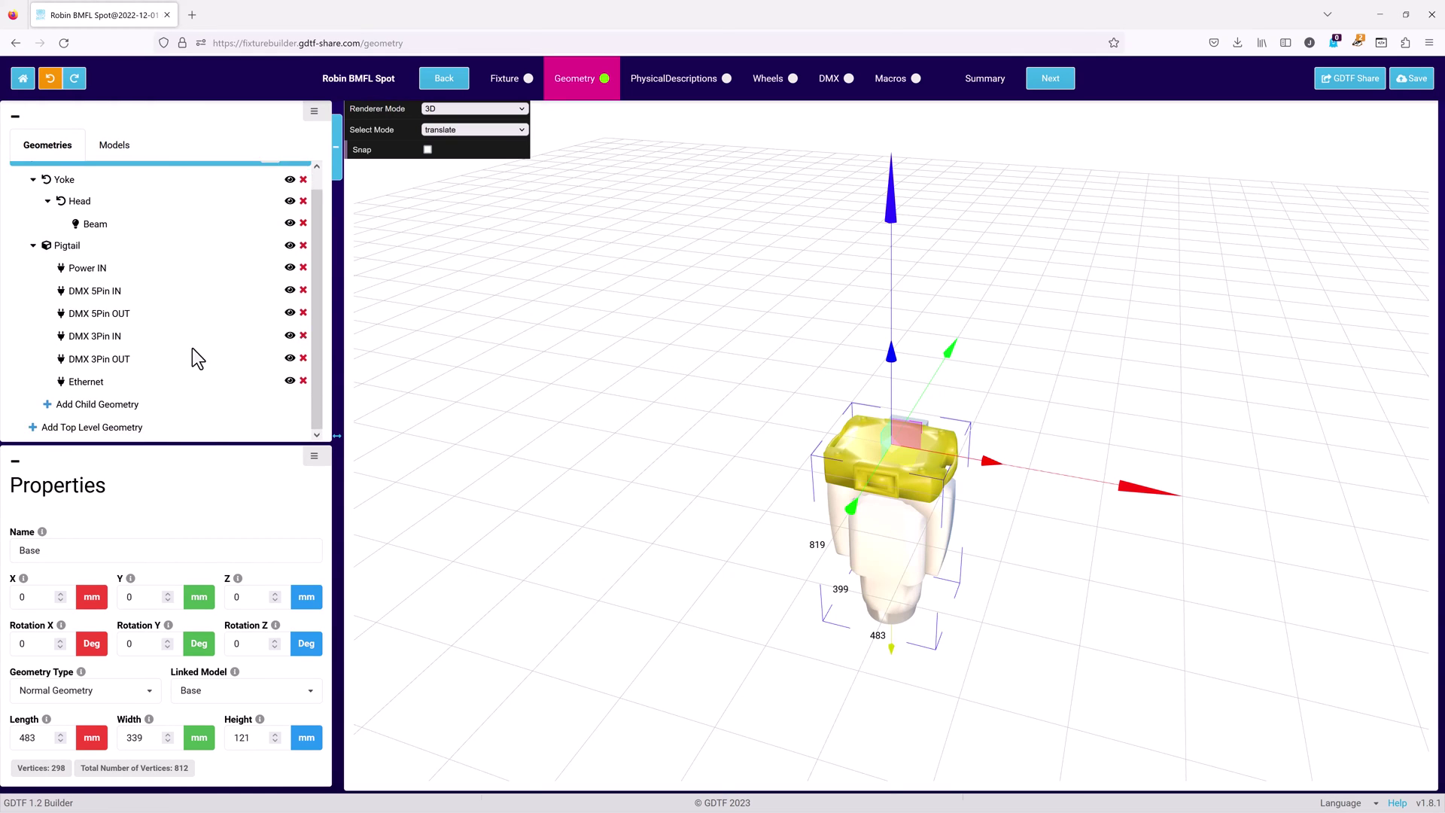
left_click(113, 270)
scroll(129, 619, "down", 4)
scroll(134, 630, "down", 3)
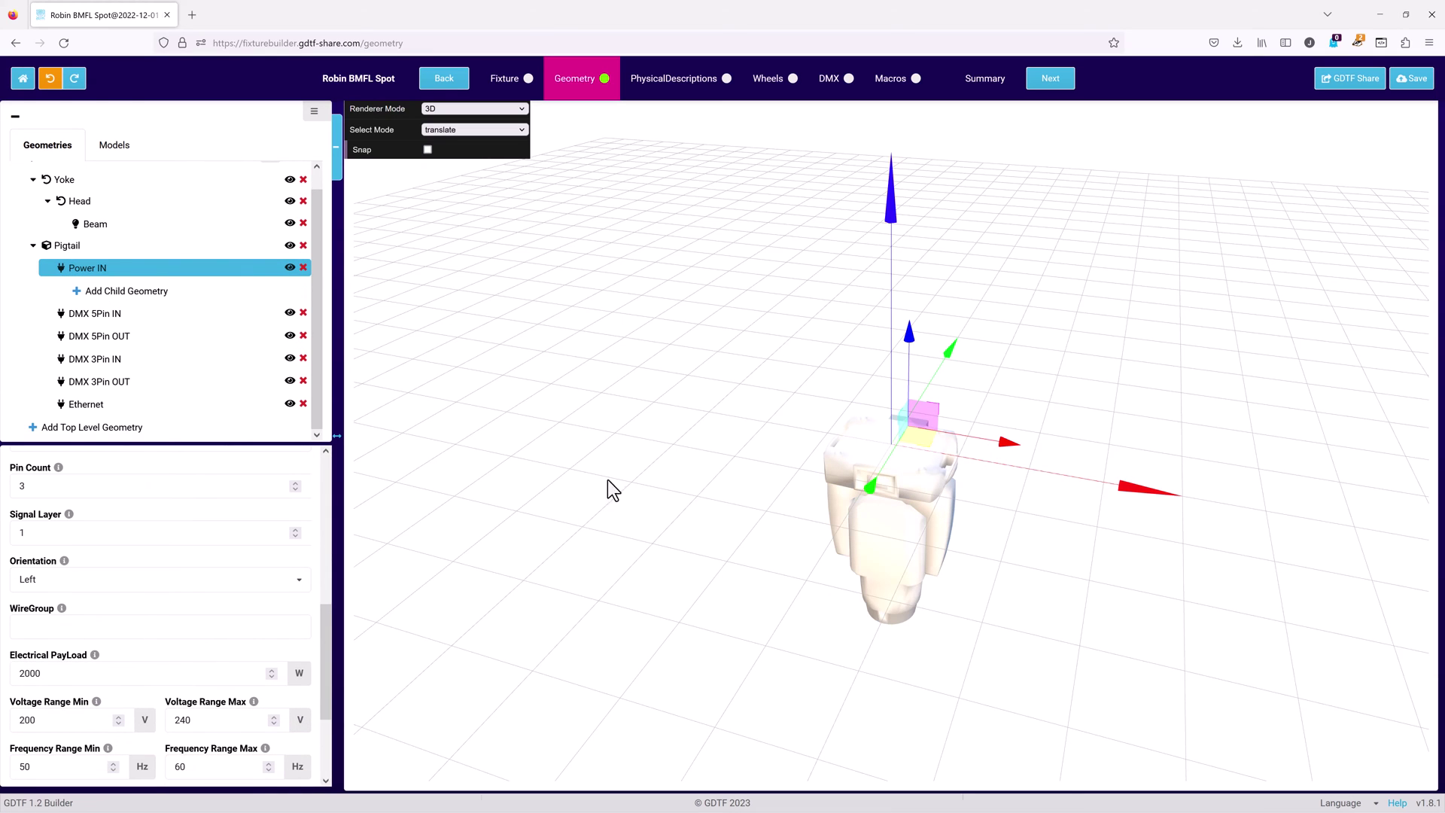
Review the fixture's Summary page from the attributes through the revisions, and view the White emitter's data under PhysicalDescriptions
left_click(984, 81)
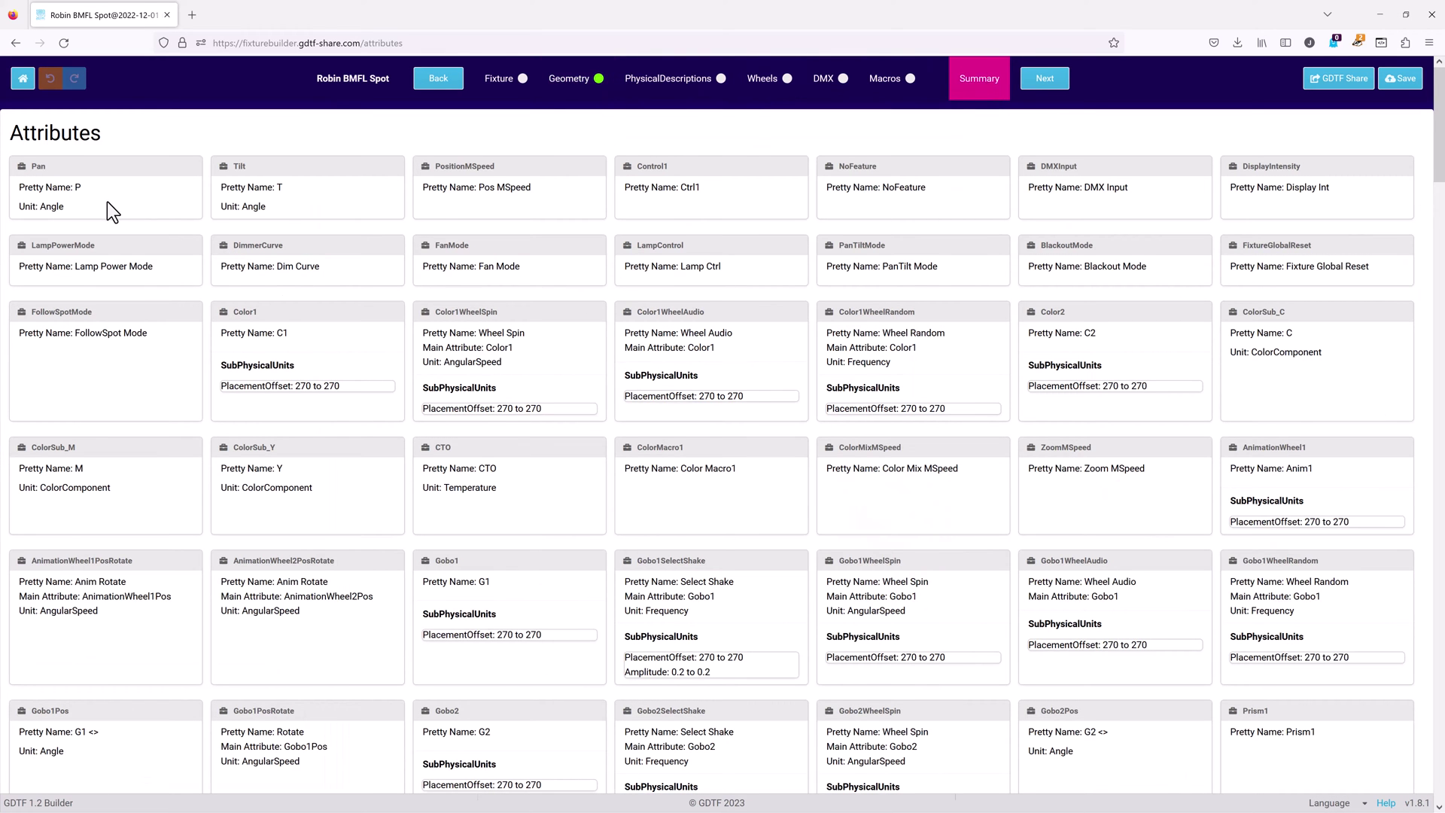
scroll(141, 303, "down", 5)
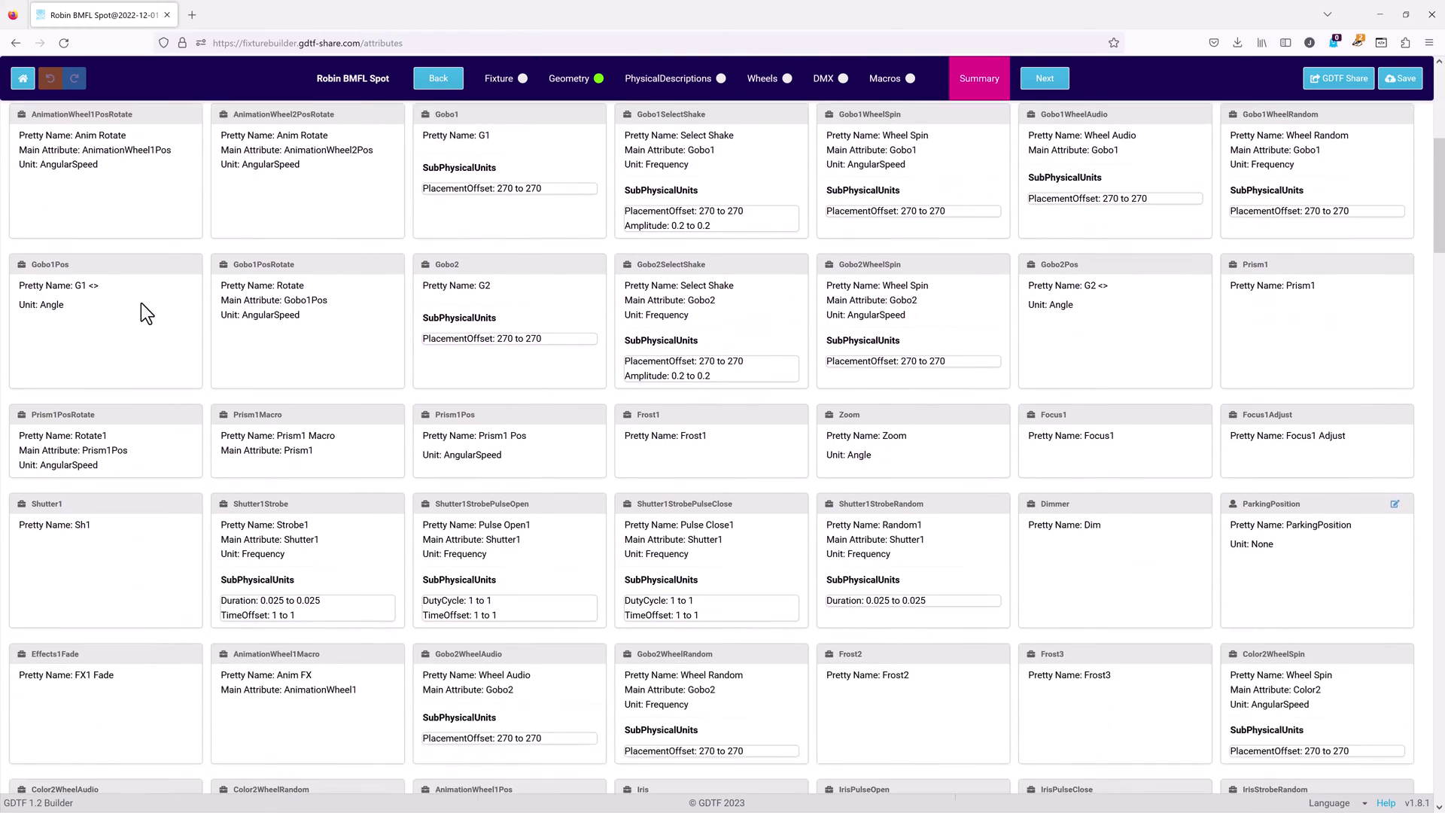
scroll(141, 302, "down", 7)
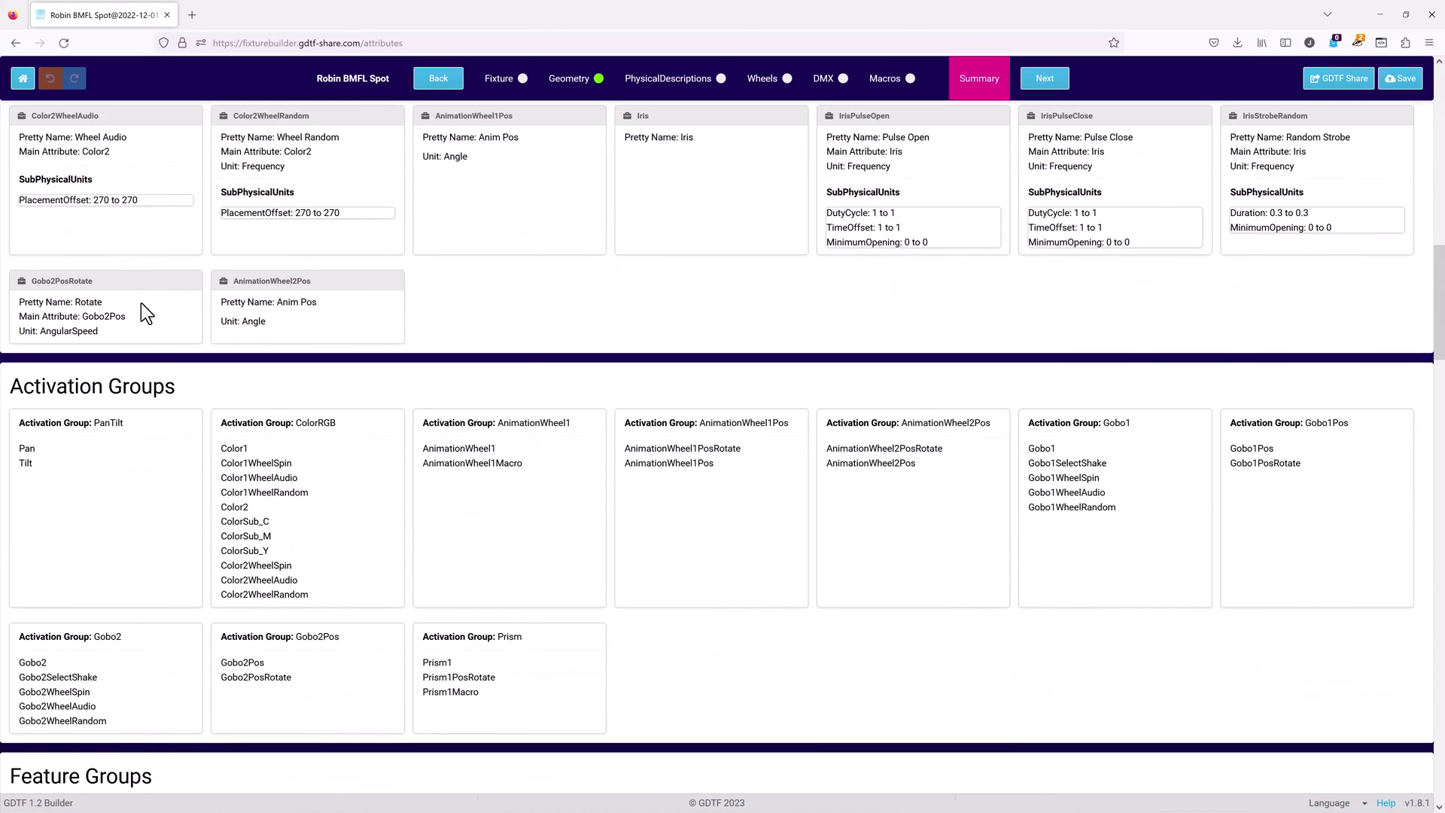
scroll(141, 304, "down", 8)
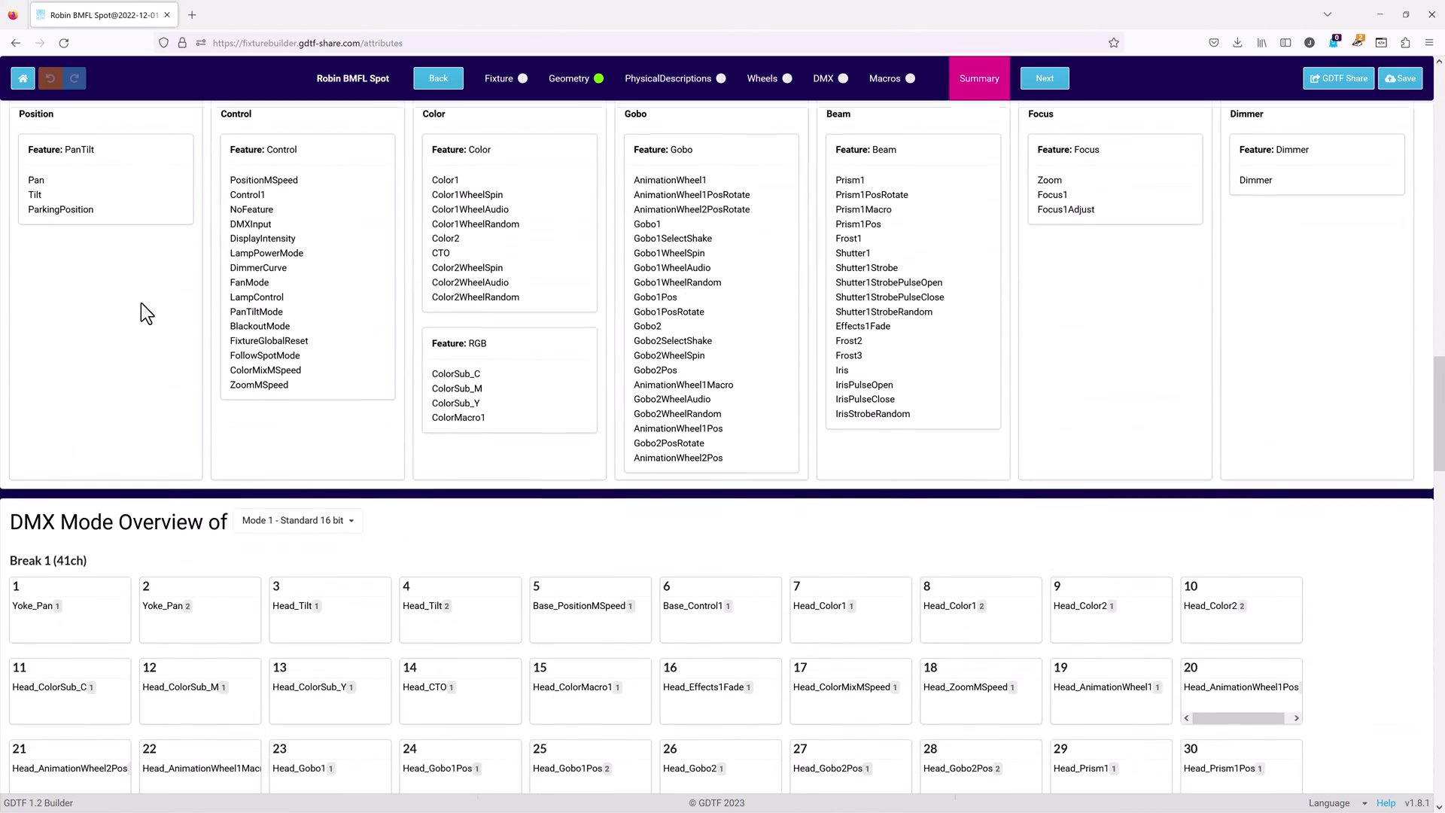
scroll(142, 302, "down", 6)
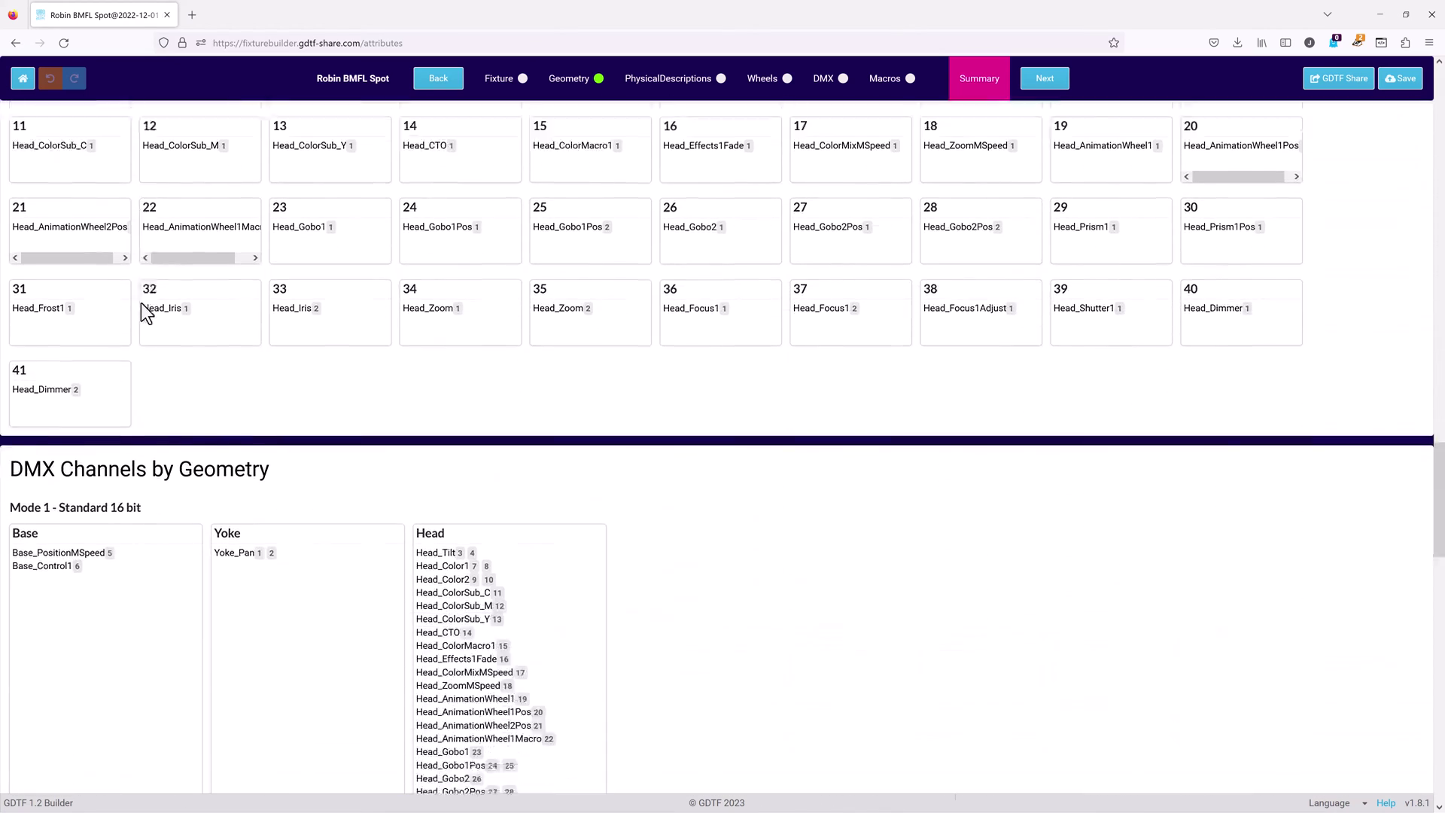
scroll(141, 302, "down", 9)
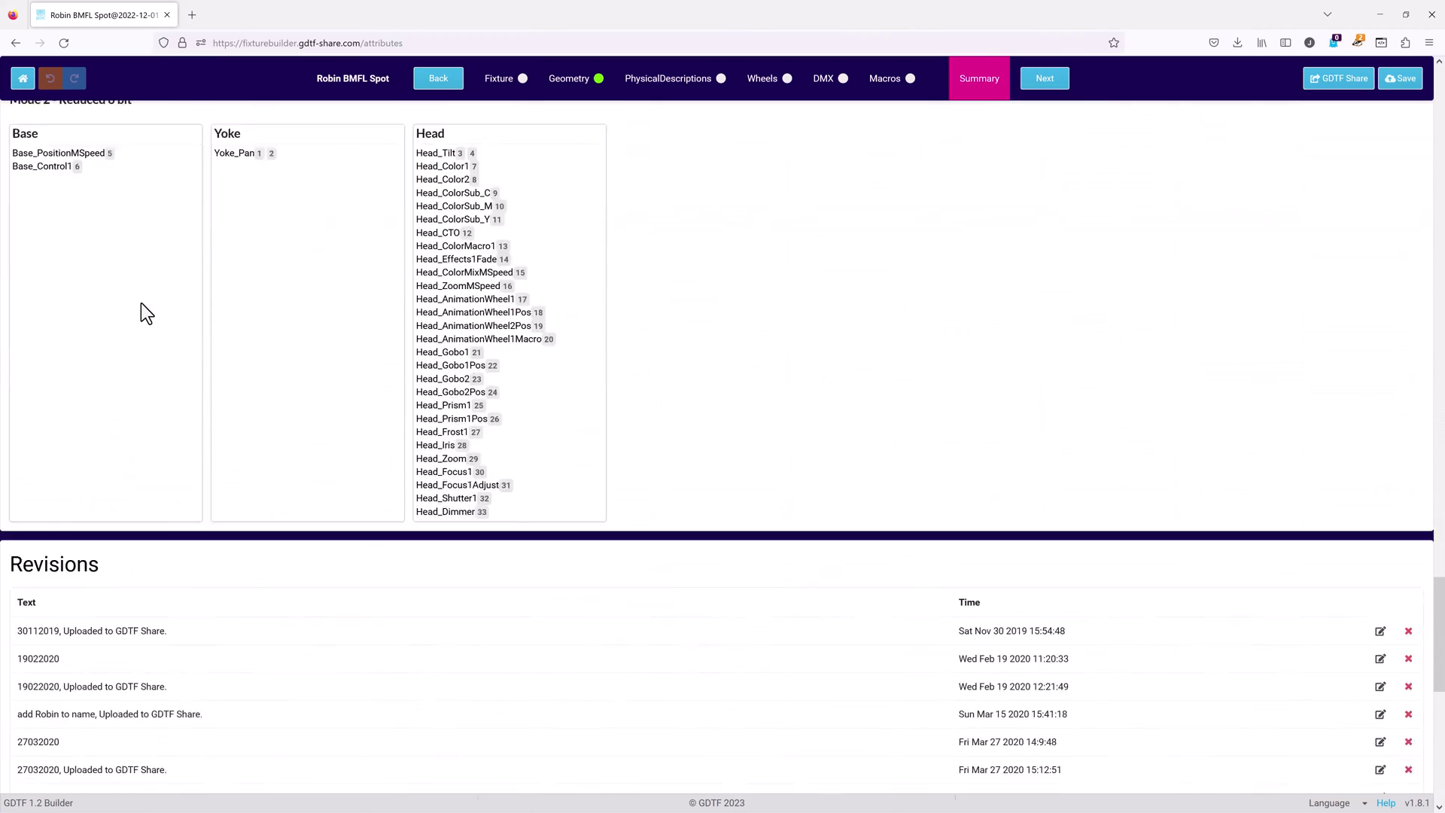
scroll(141, 303, "down", 7)
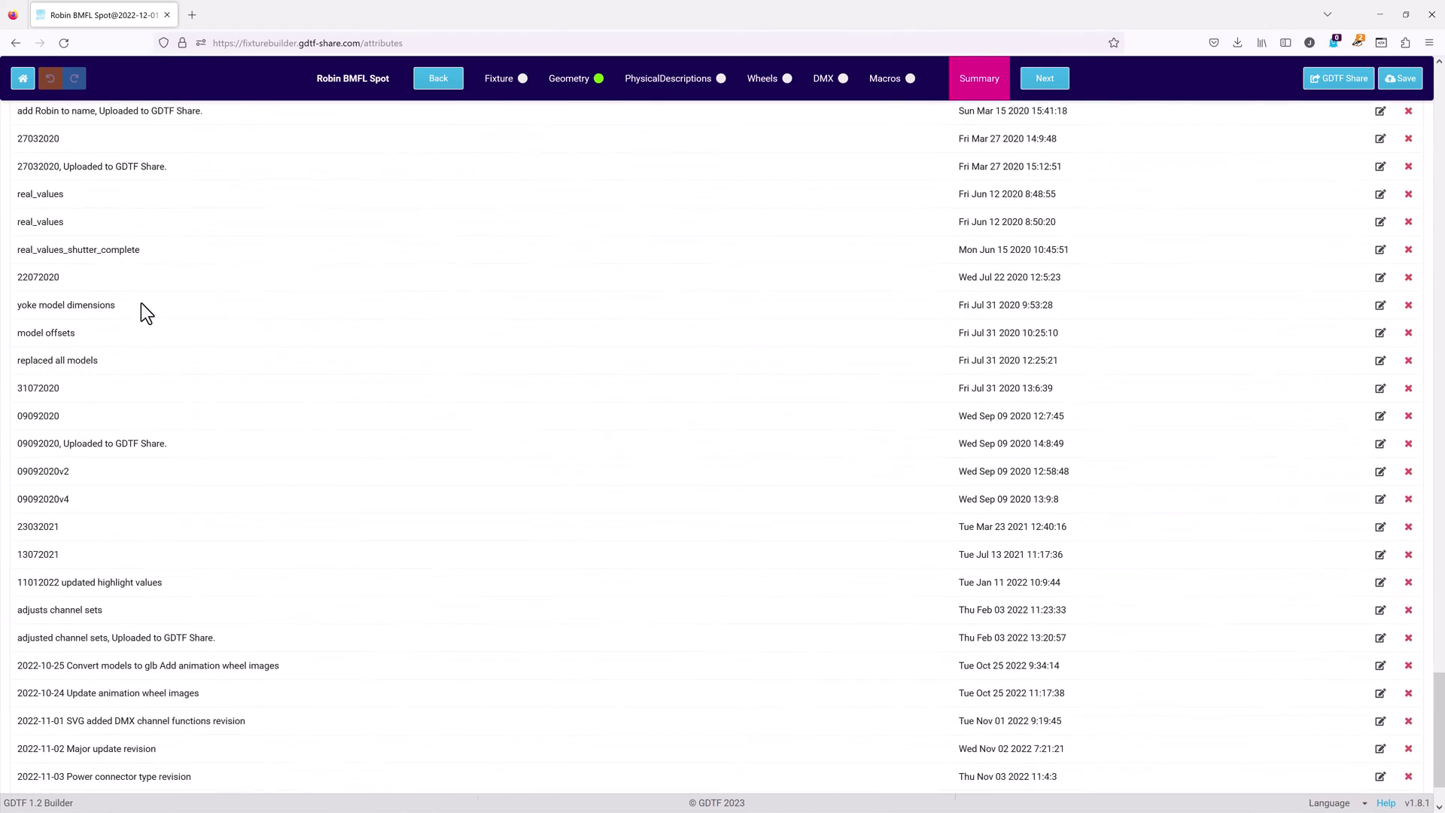
scroll(146, 312, "down", 1)
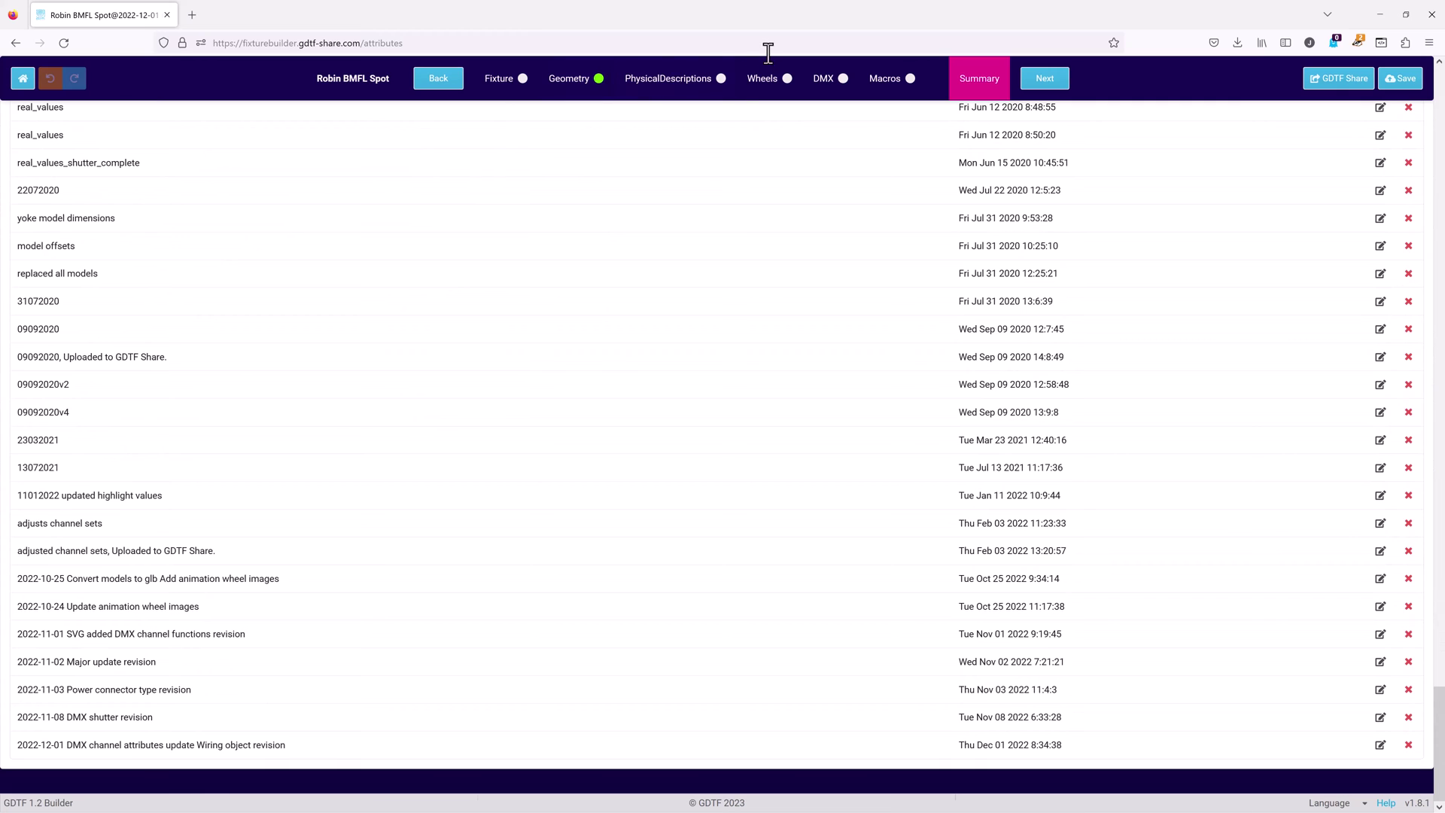
left_click(722, 85)
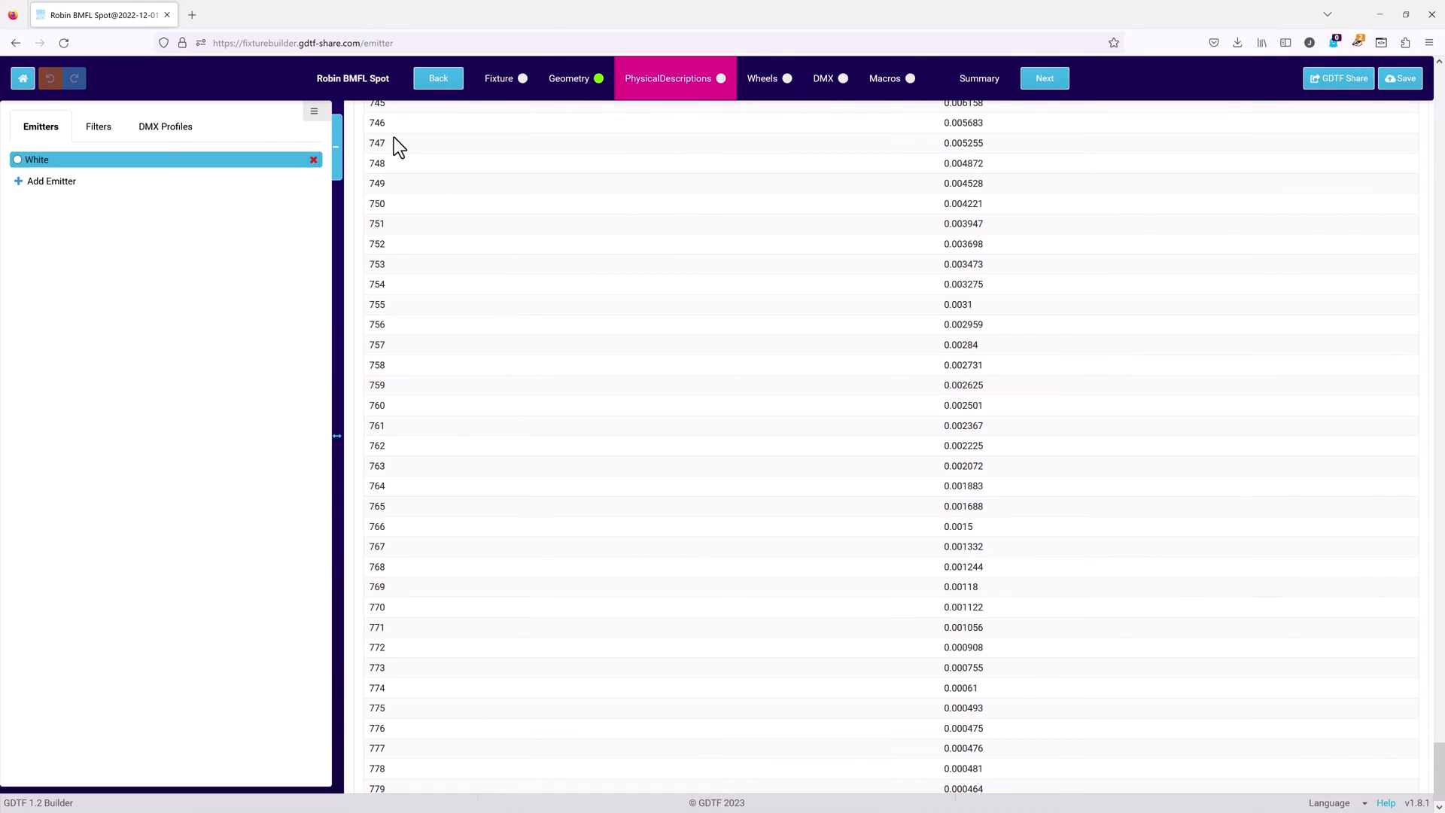
scroll(492, 363, "up", 9)
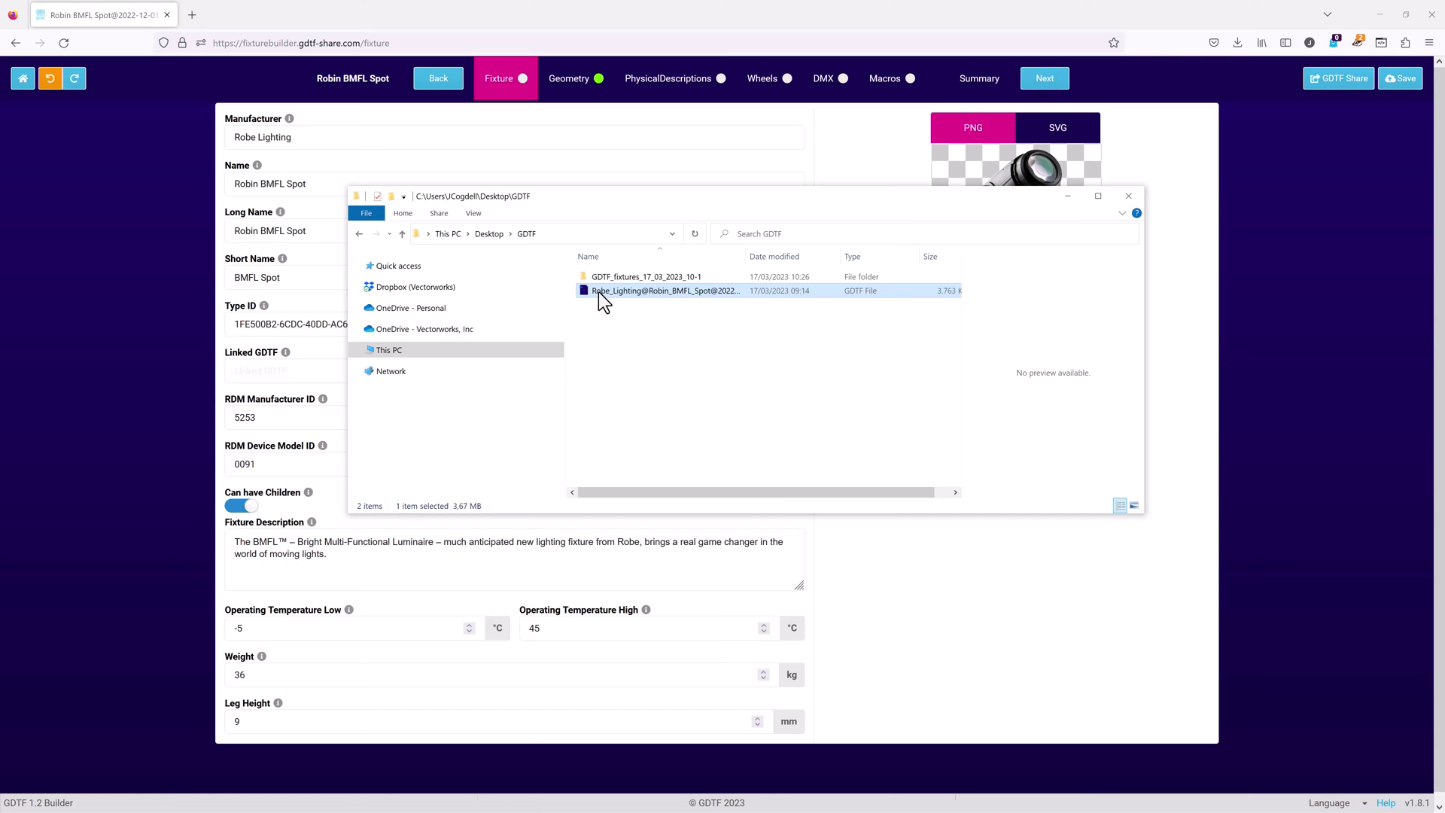
Change the file extension of the Robe Lighting Robin BMFL Spot GDTF file in the GDTF folder to zip
right_click(602, 301)
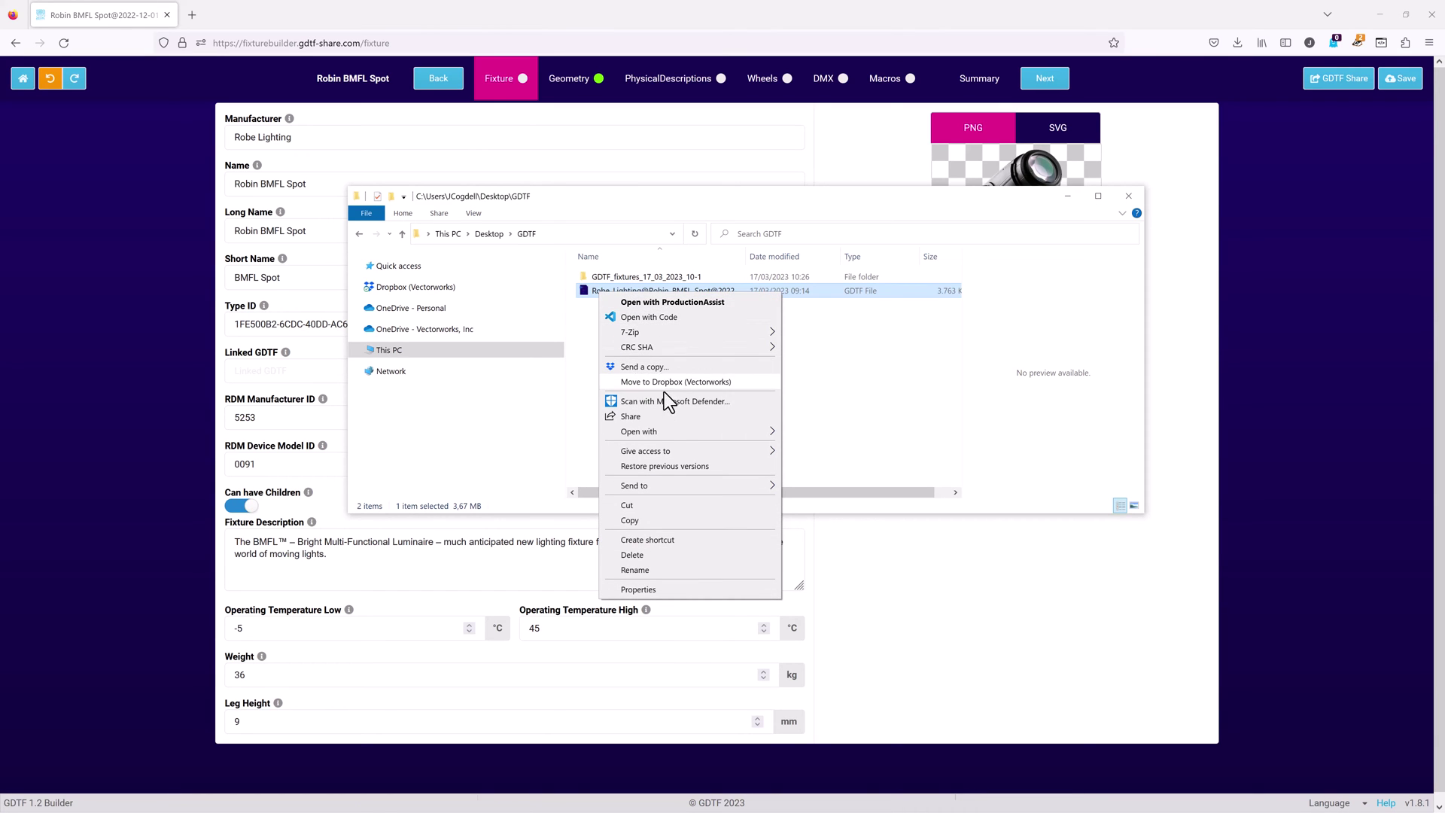
left_click(652, 588)
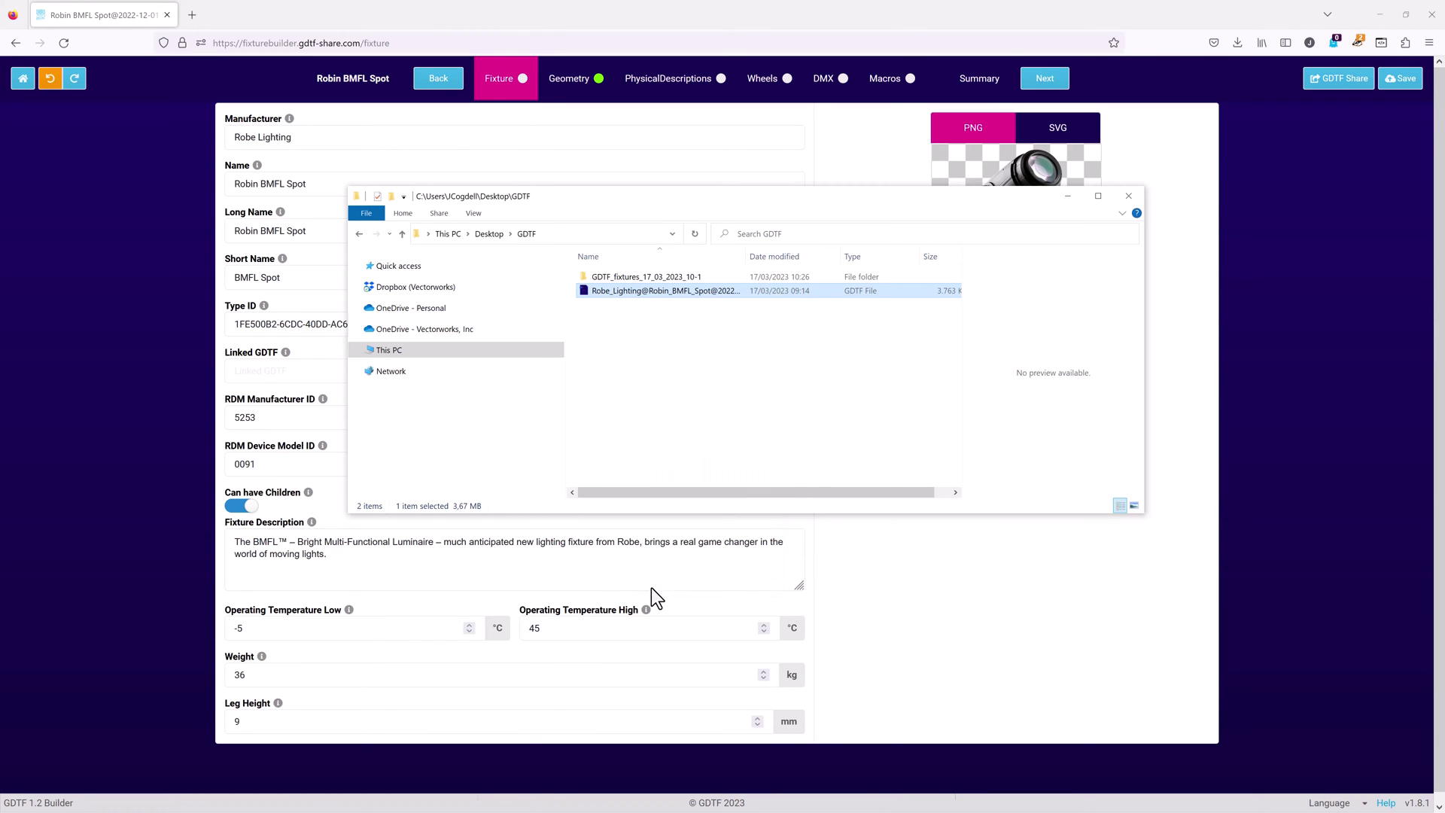
left_click(817, 348)
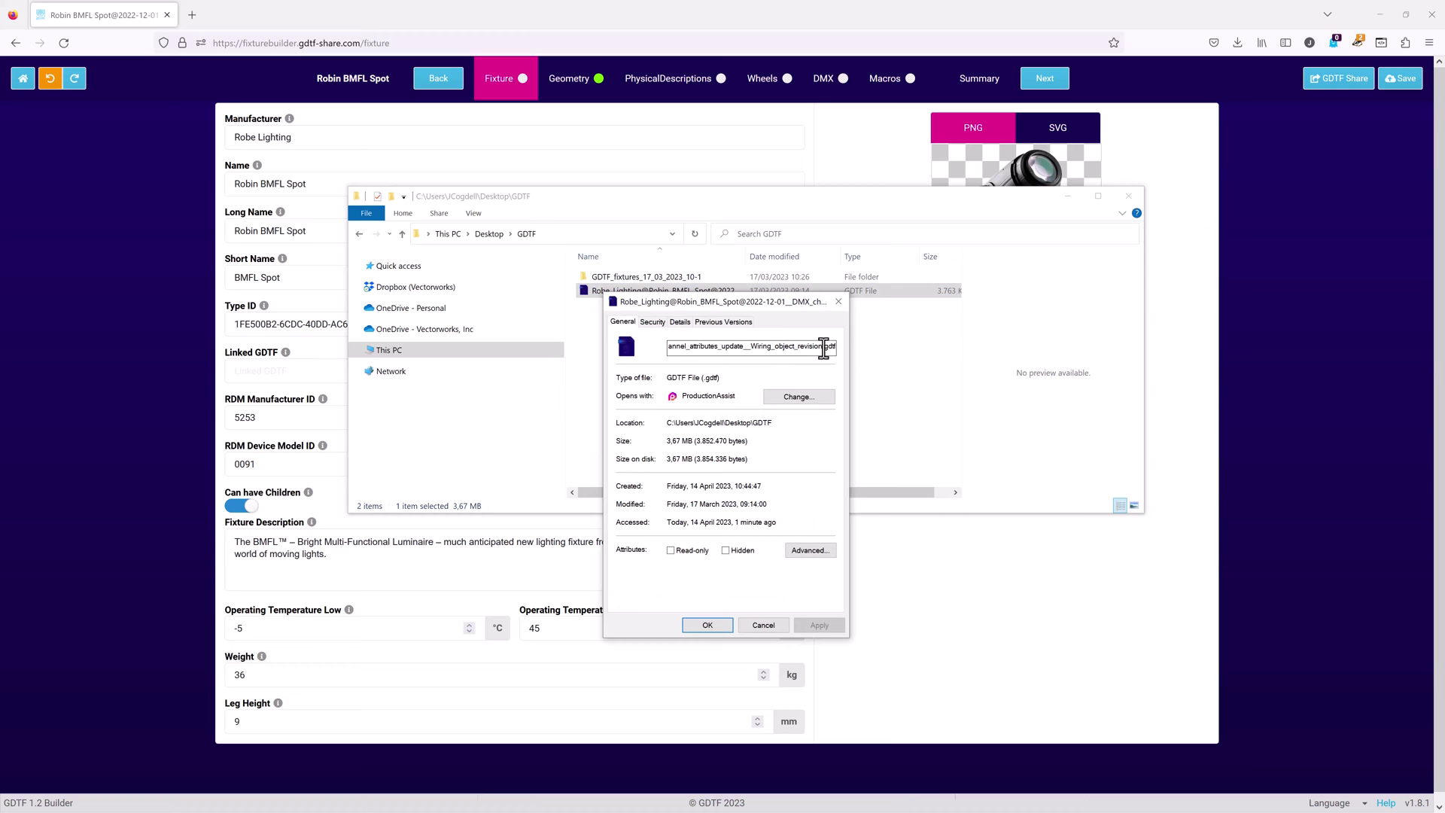
left_click_drag(823, 348, 847, 343)
type("zip")
key("Return")
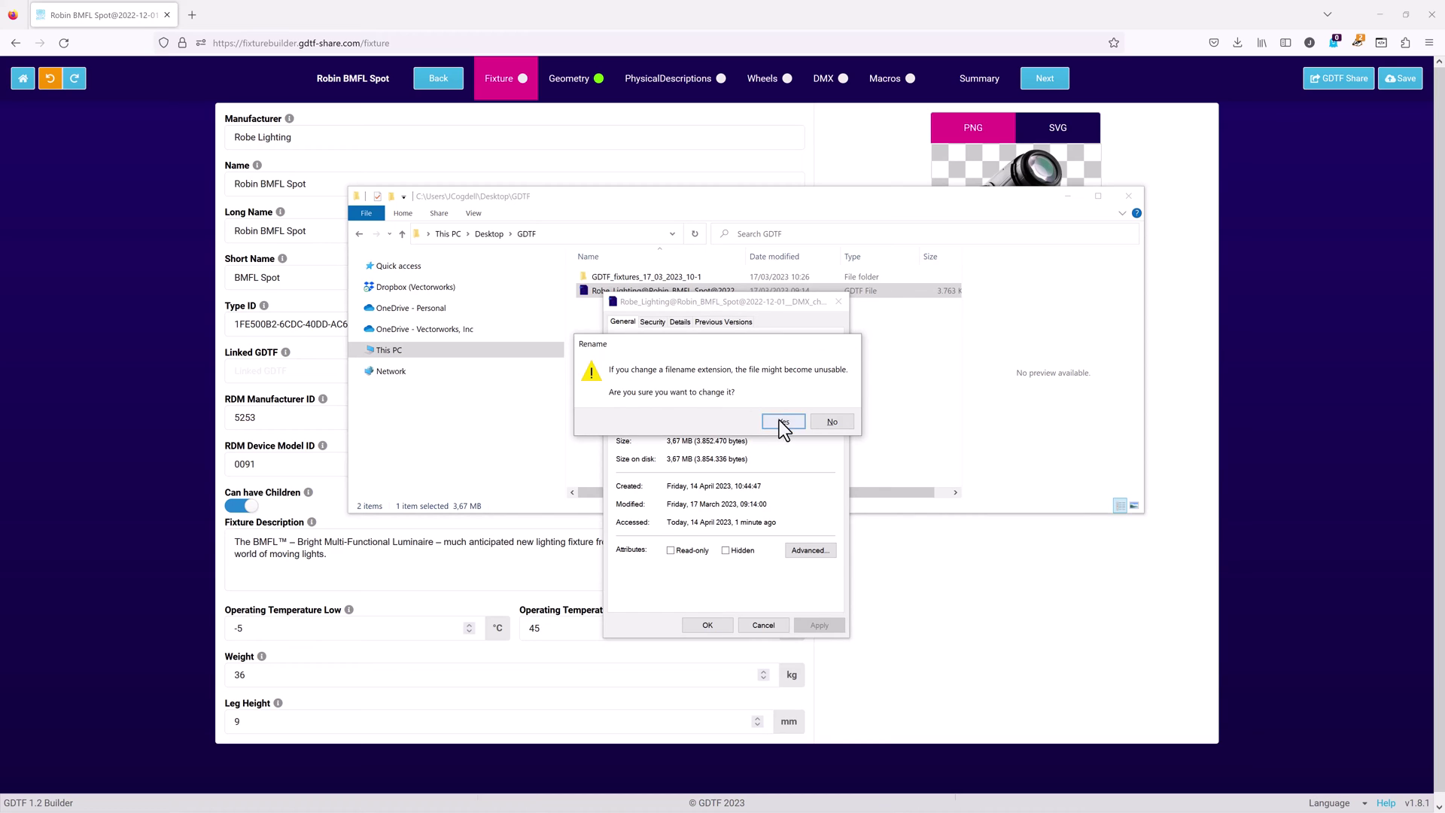
left_click(781, 422)
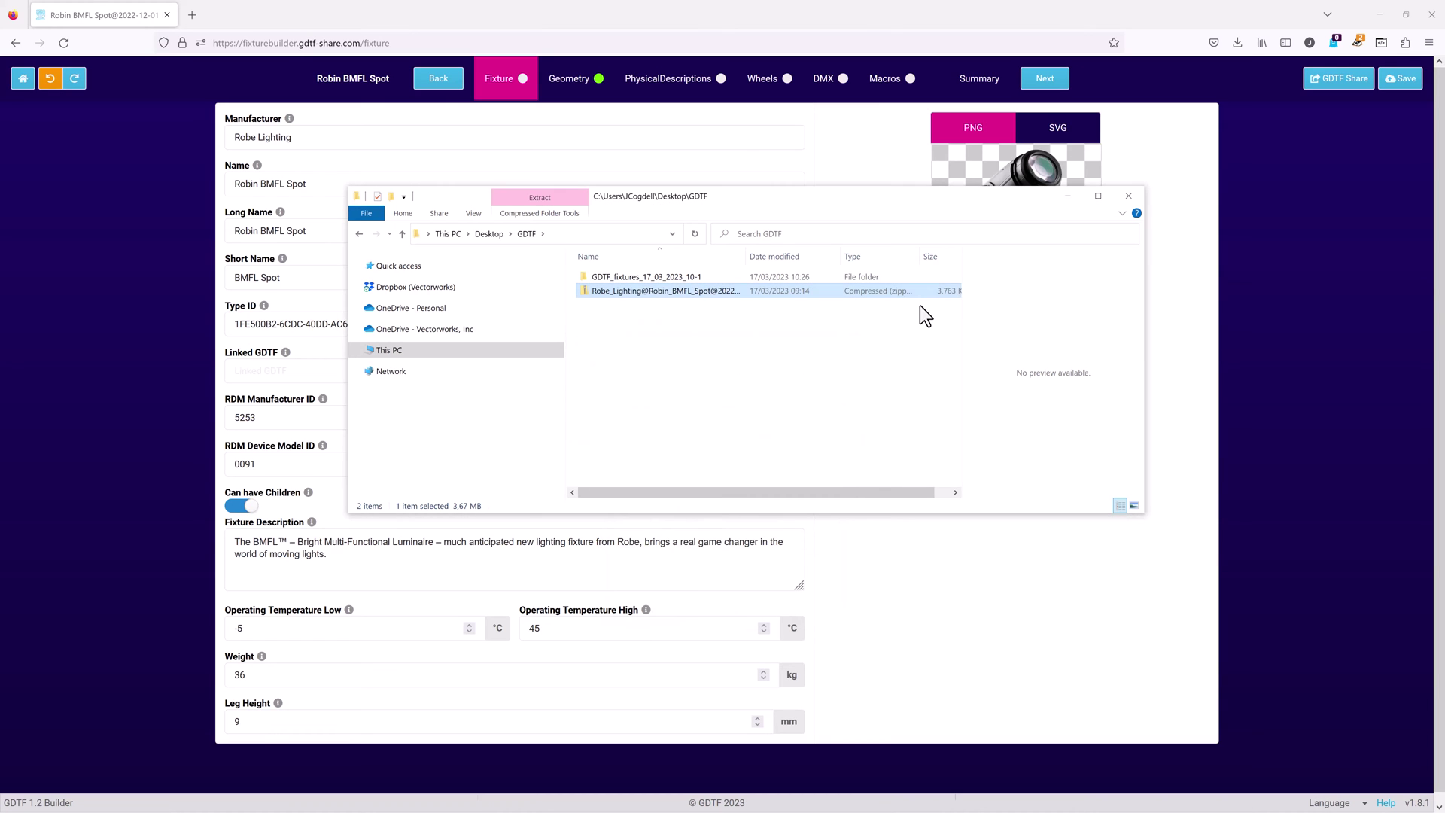
Open the zipped Robin BMFL Spot fixture file and look inside its models folder
right_click(676, 295)
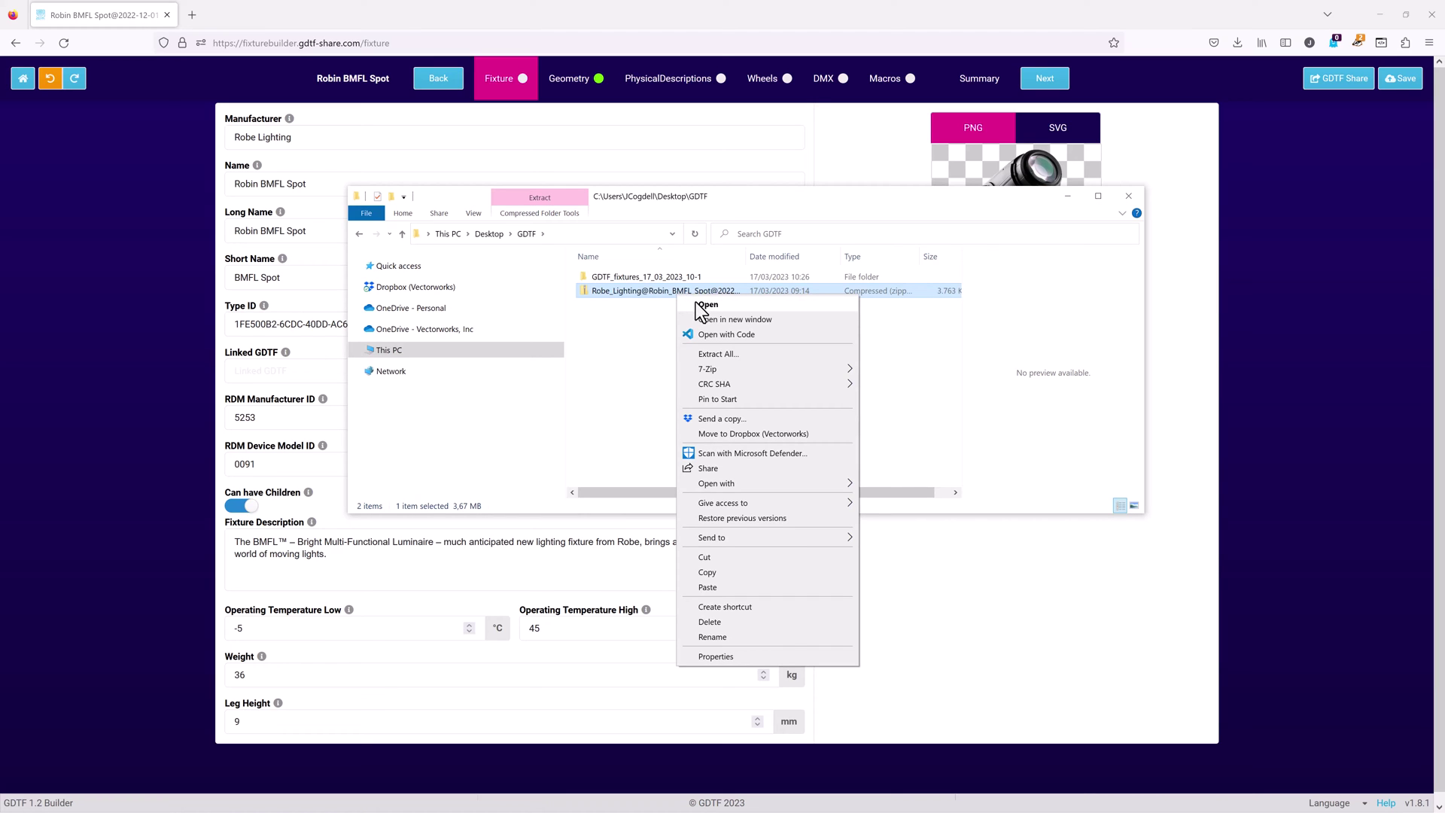
left_click(694, 303)
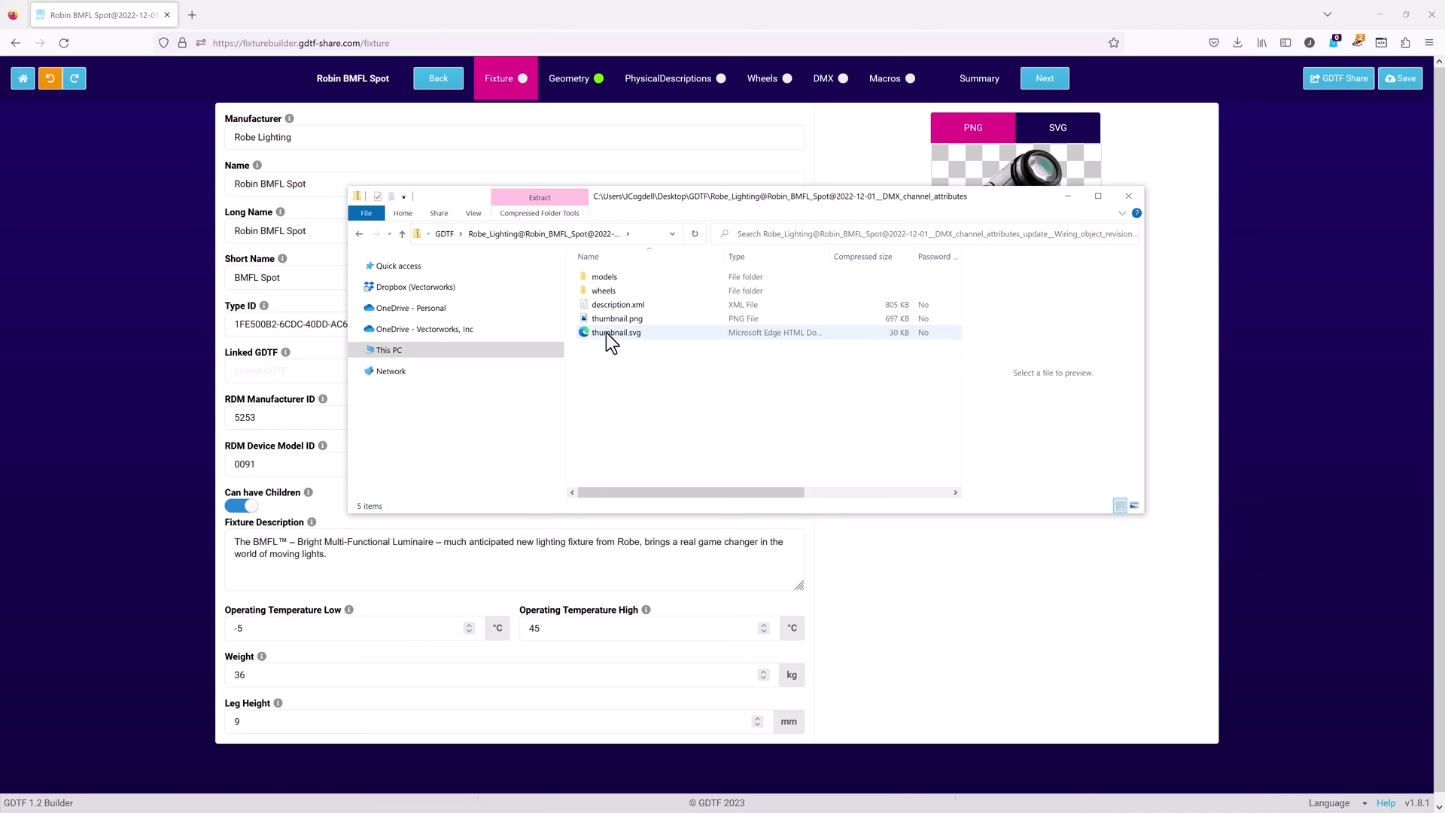
left_click(607, 277)
double_click(608, 277)
double_click(608, 276)
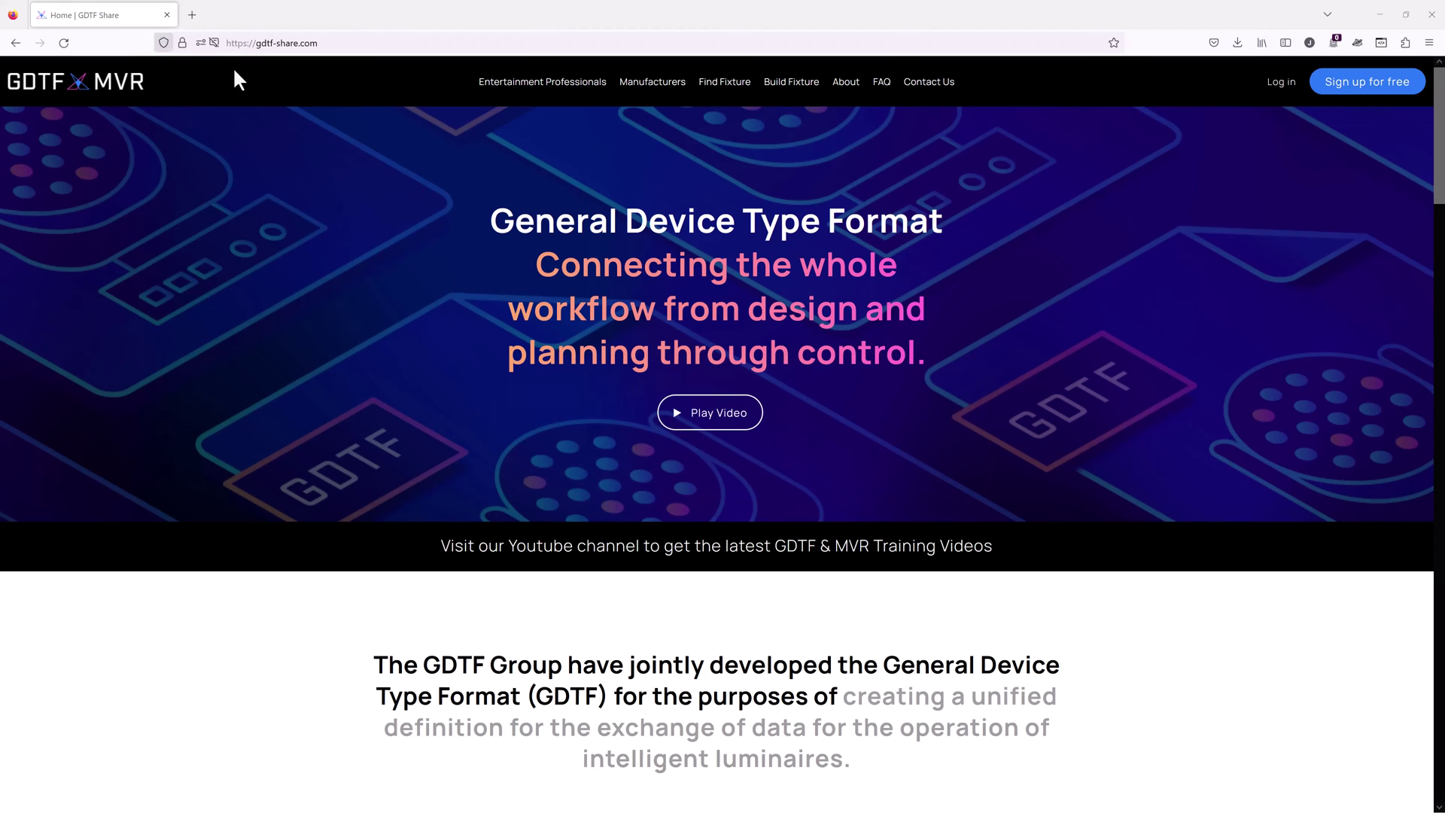
Look through the Entertainment Professionals page of the GDTF Share website, including its resources section
left_click(510, 89)
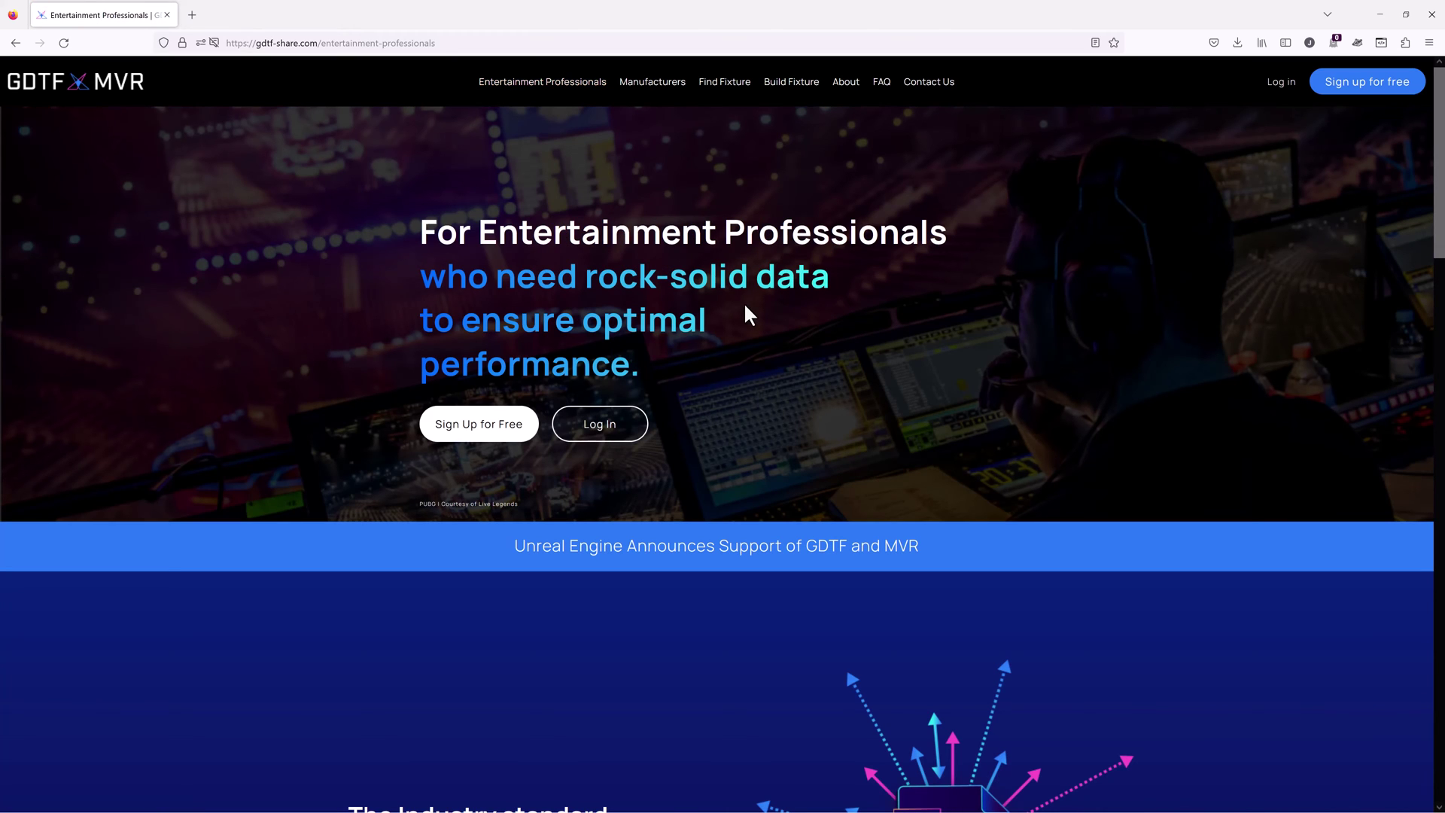
scroll(747, 314, "down", 10)
scroll(744, 354, "down", 10)
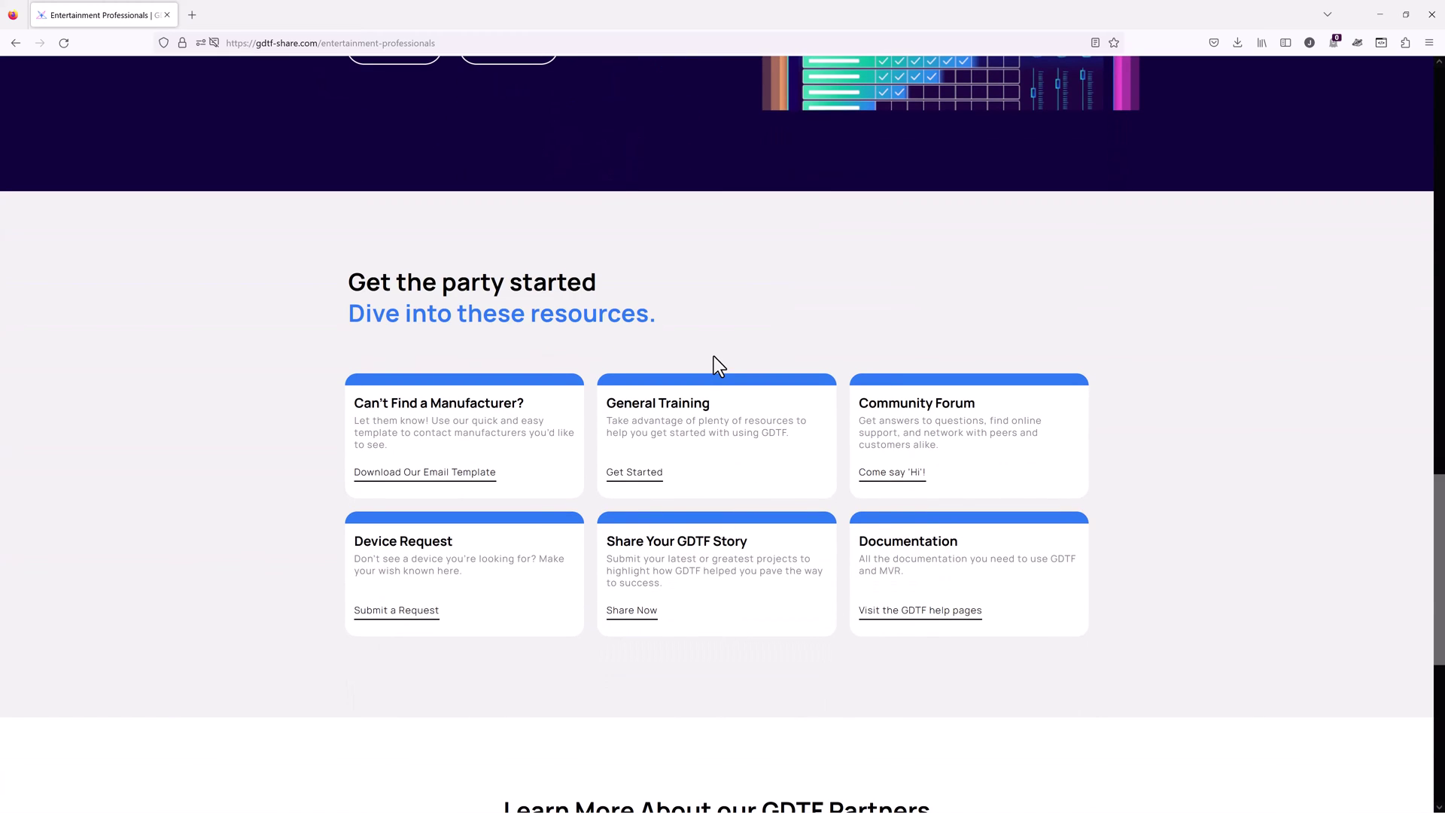
scroll(713, 355, "up", 20)
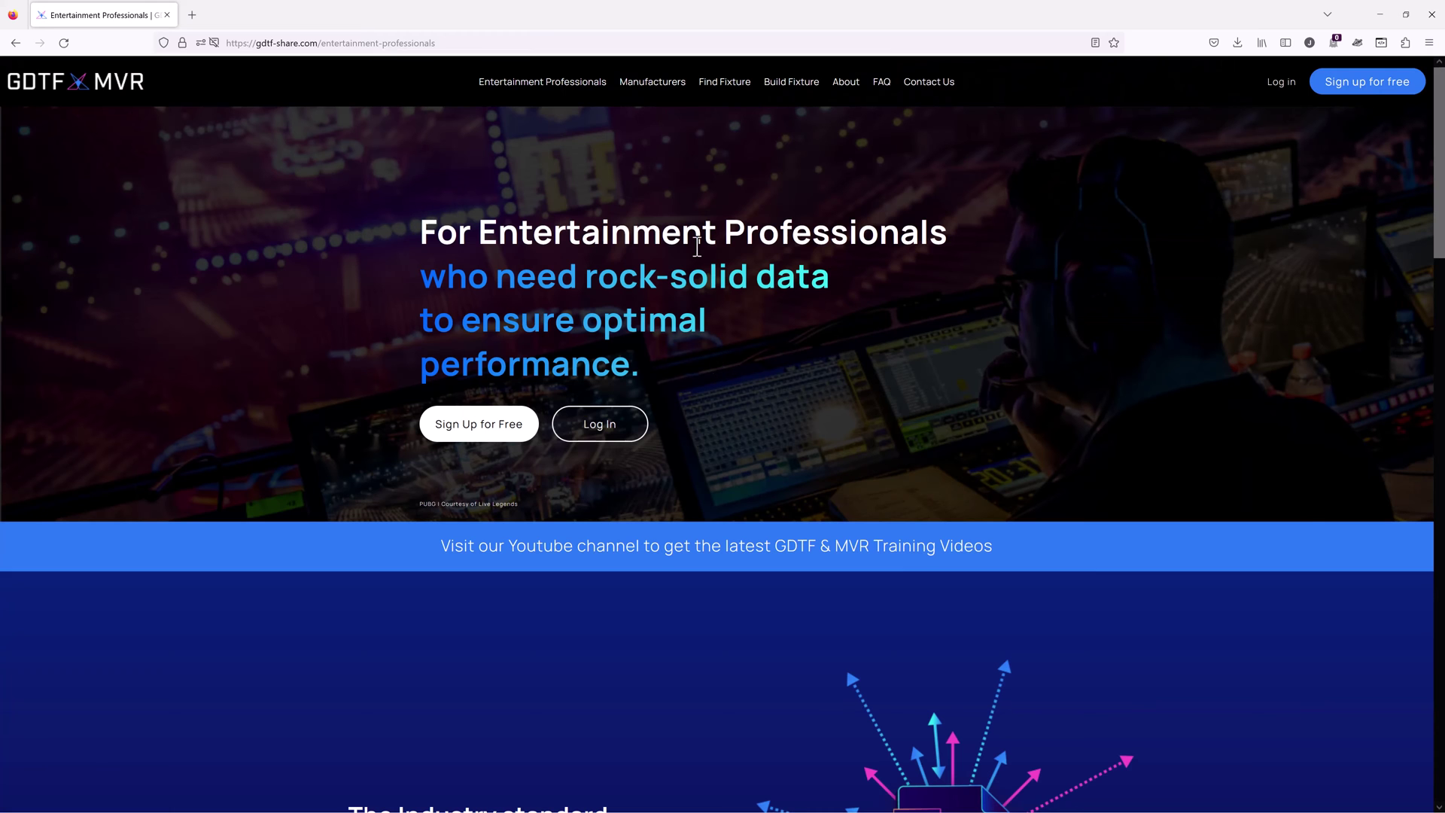
Look through the Manufacturers page of the GDTF Share website and open the Find Fixture page
left_click(659, 86)
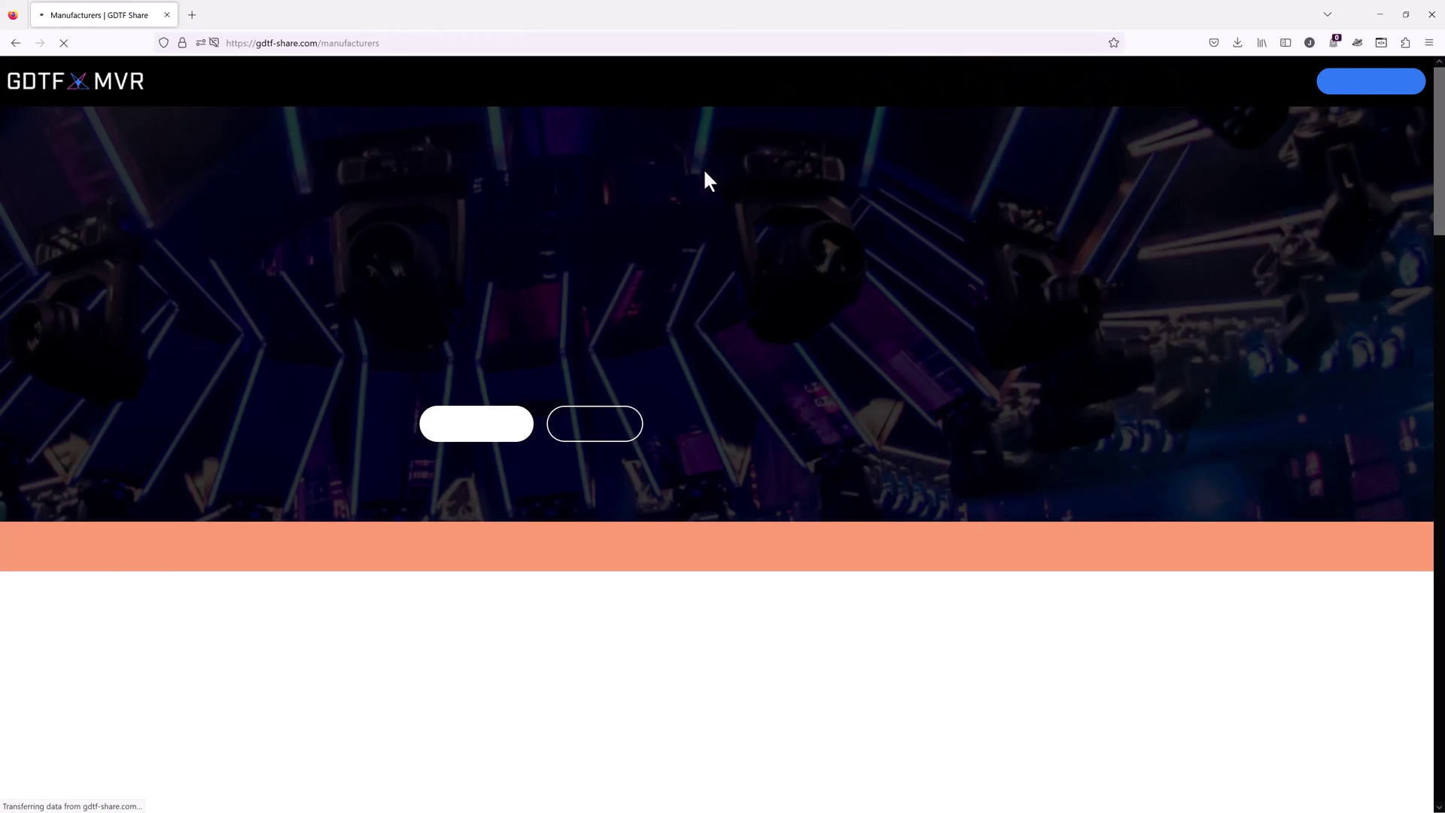
scroll(781, 226, "down", 2)
scroll(780, 226, "down", 10)
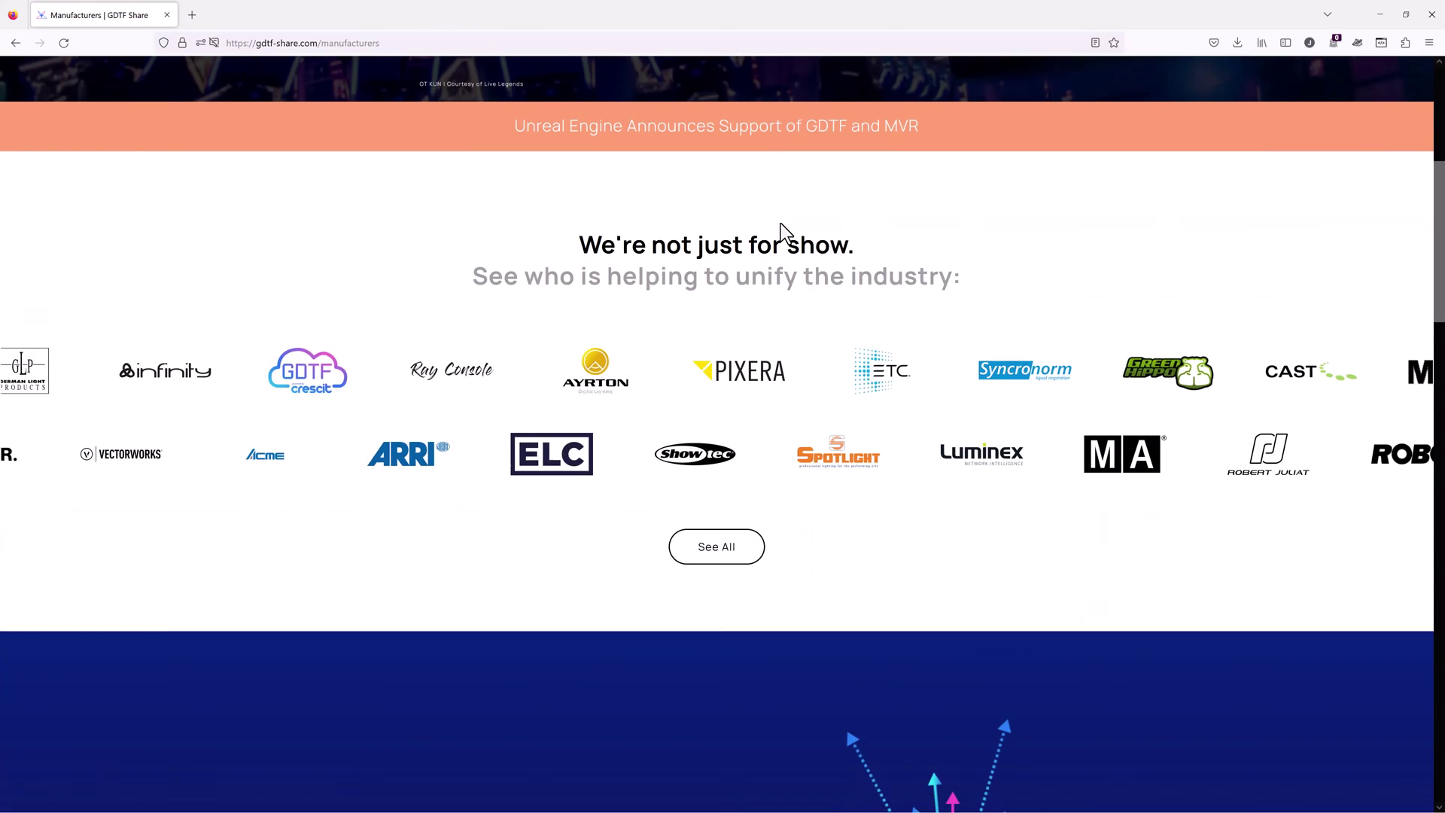
scroll(780, 224, "down", 12)
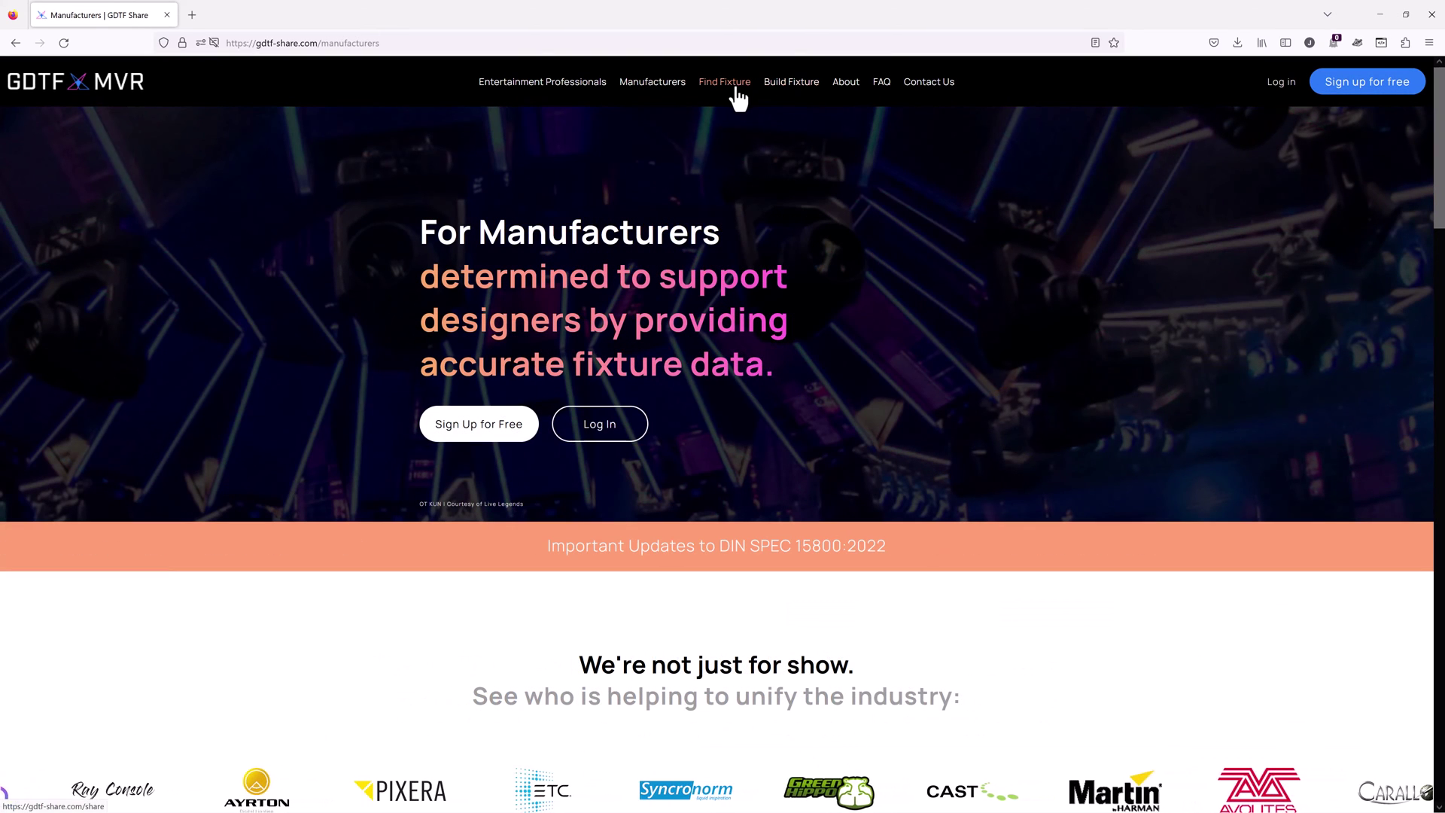
left_click(737, 88)
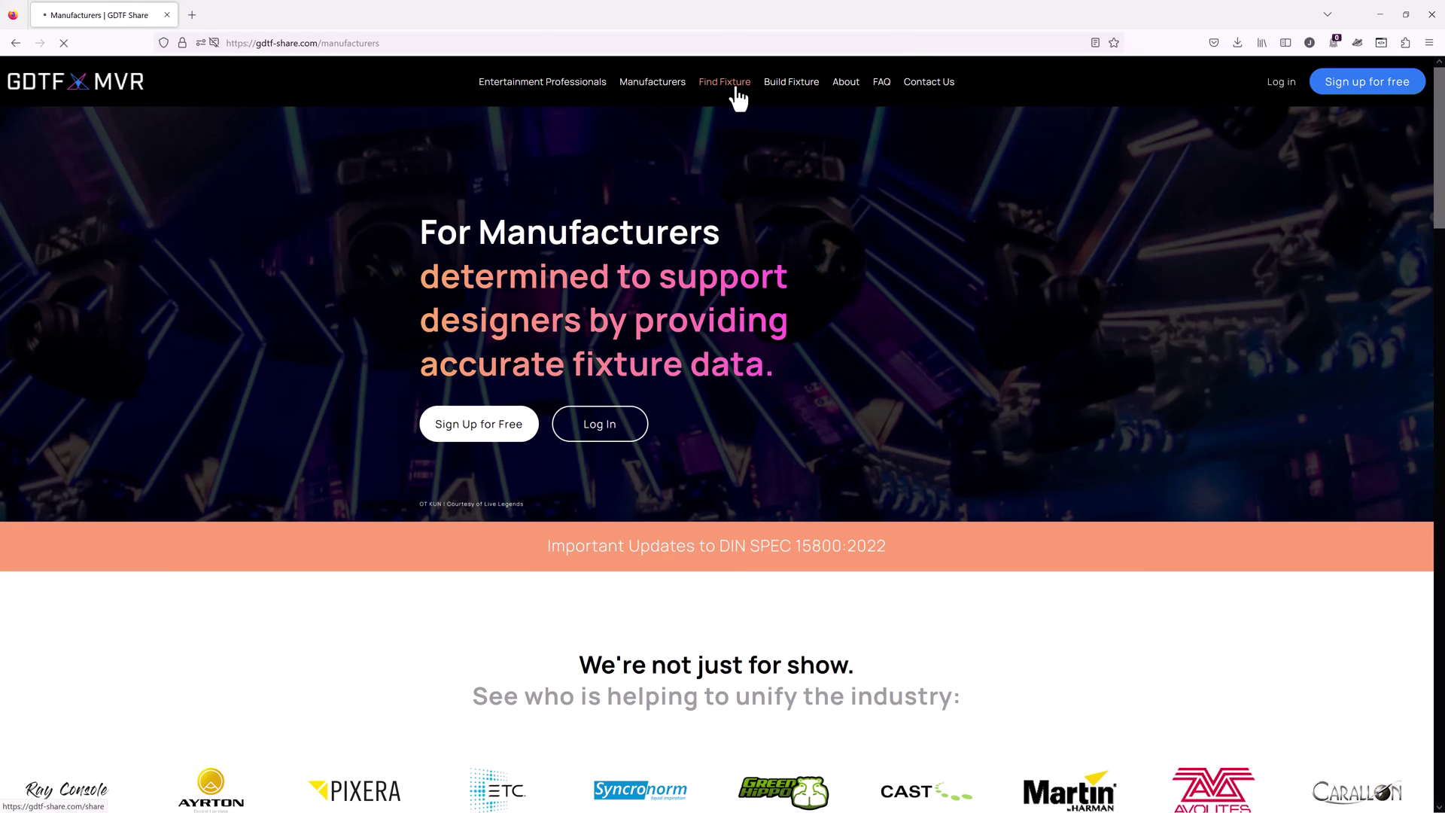
Look at the Build Fixture, About, FAQ and Contact Us pages of the GDTF Share website, including the GDTF & MVR history link
left_click(790, 90)
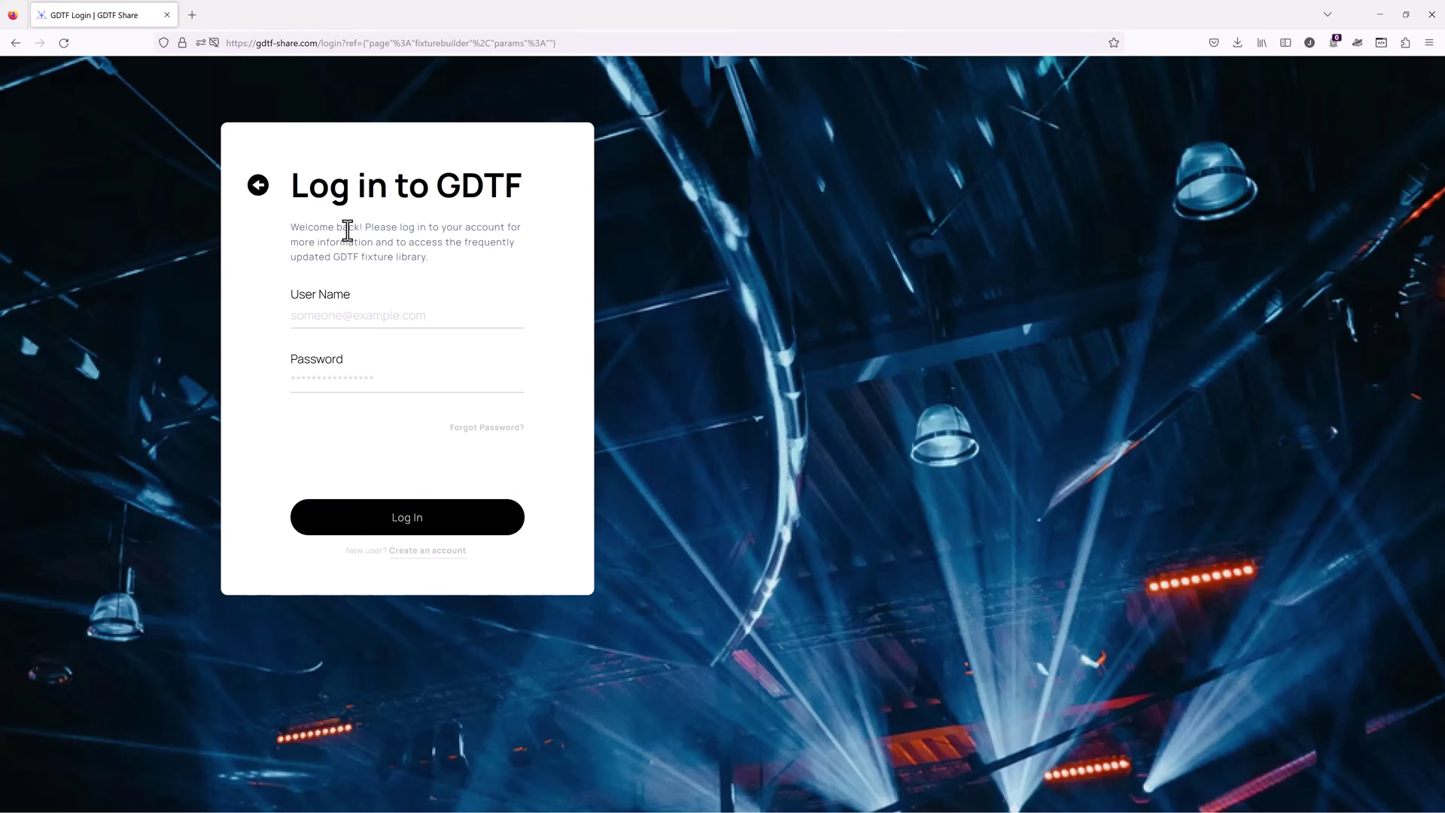
left_click(12, 43)
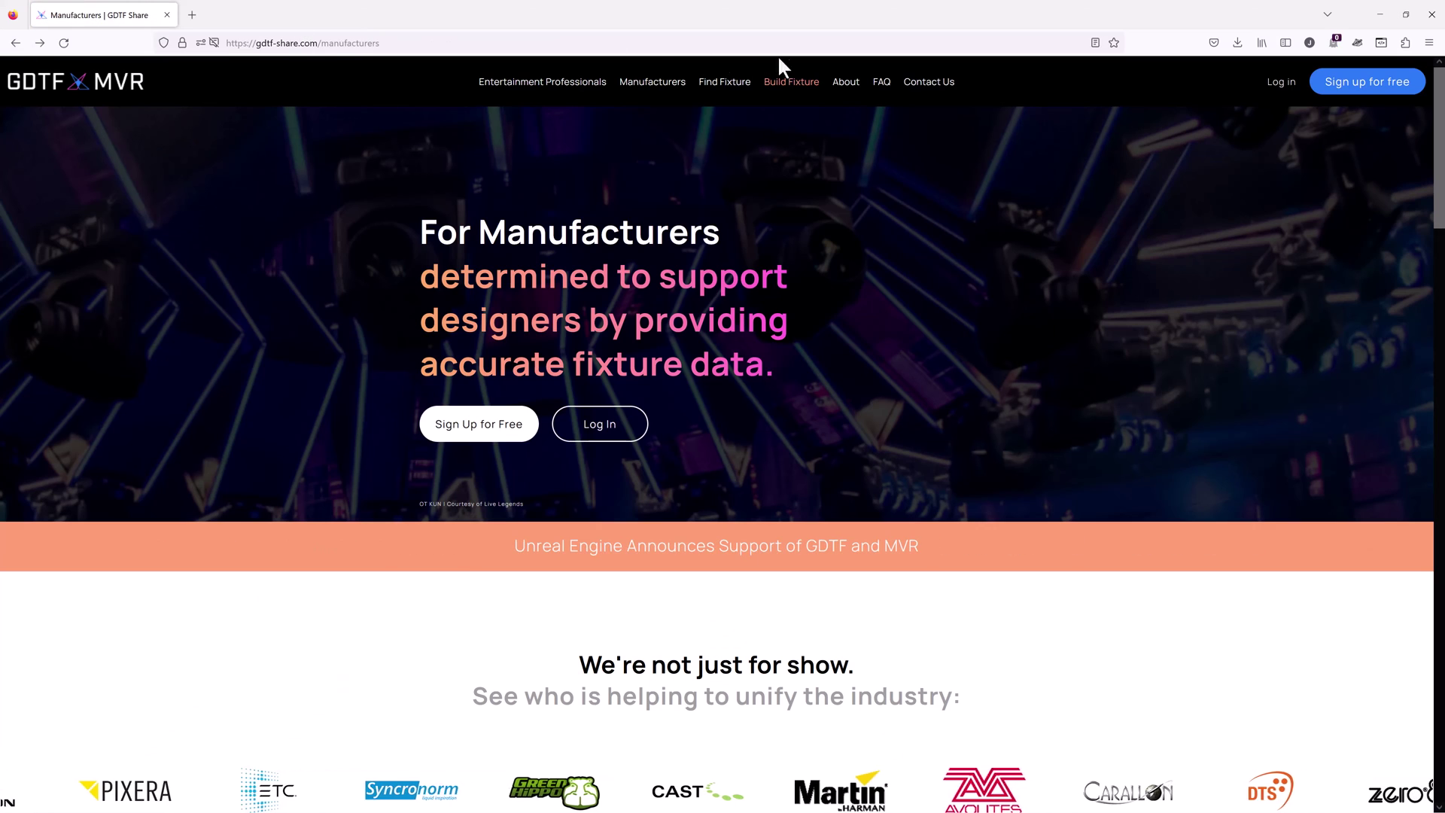
left_click(851, 90)
left_click(742, 556)
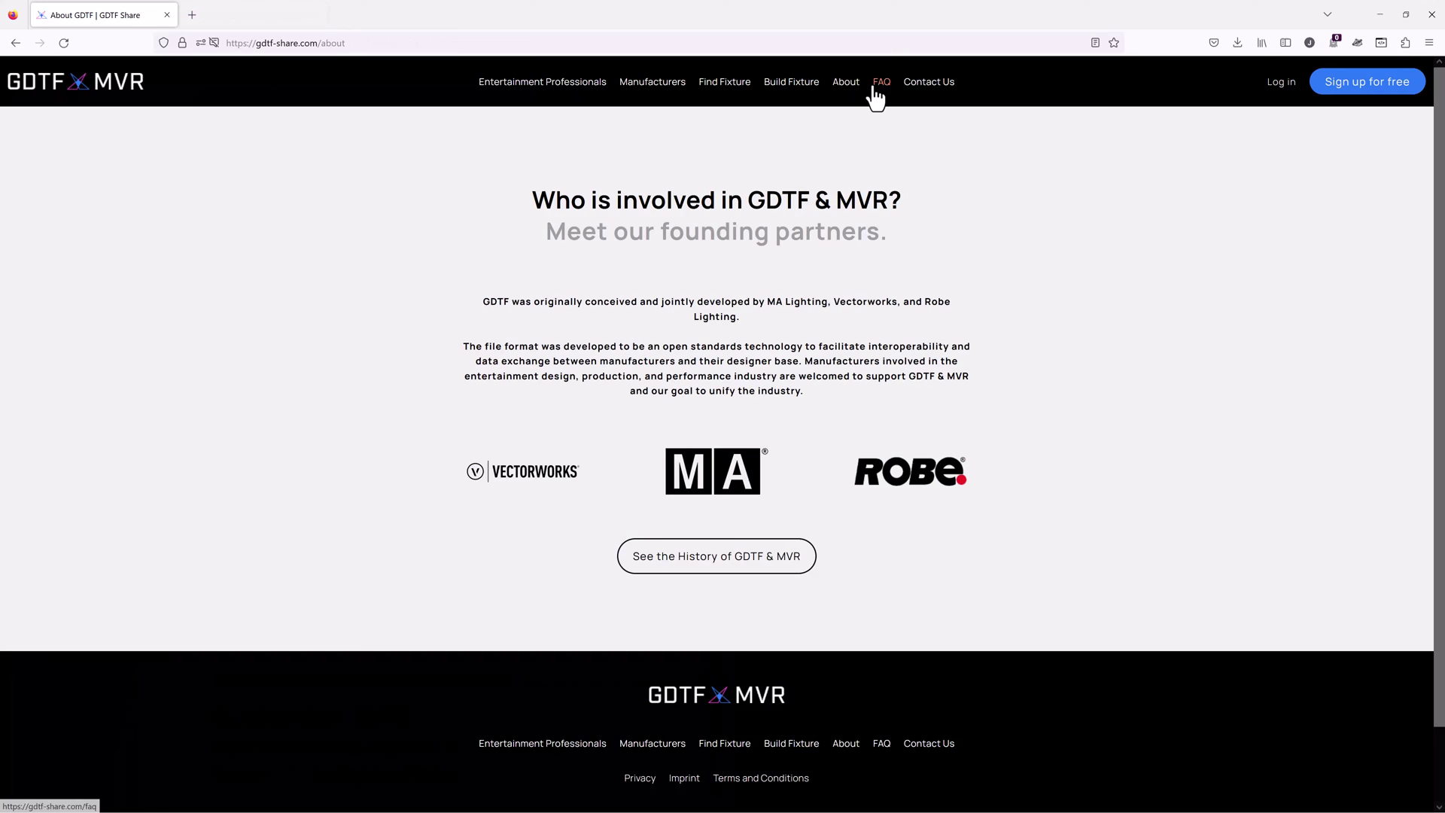
left_click(878, 85)
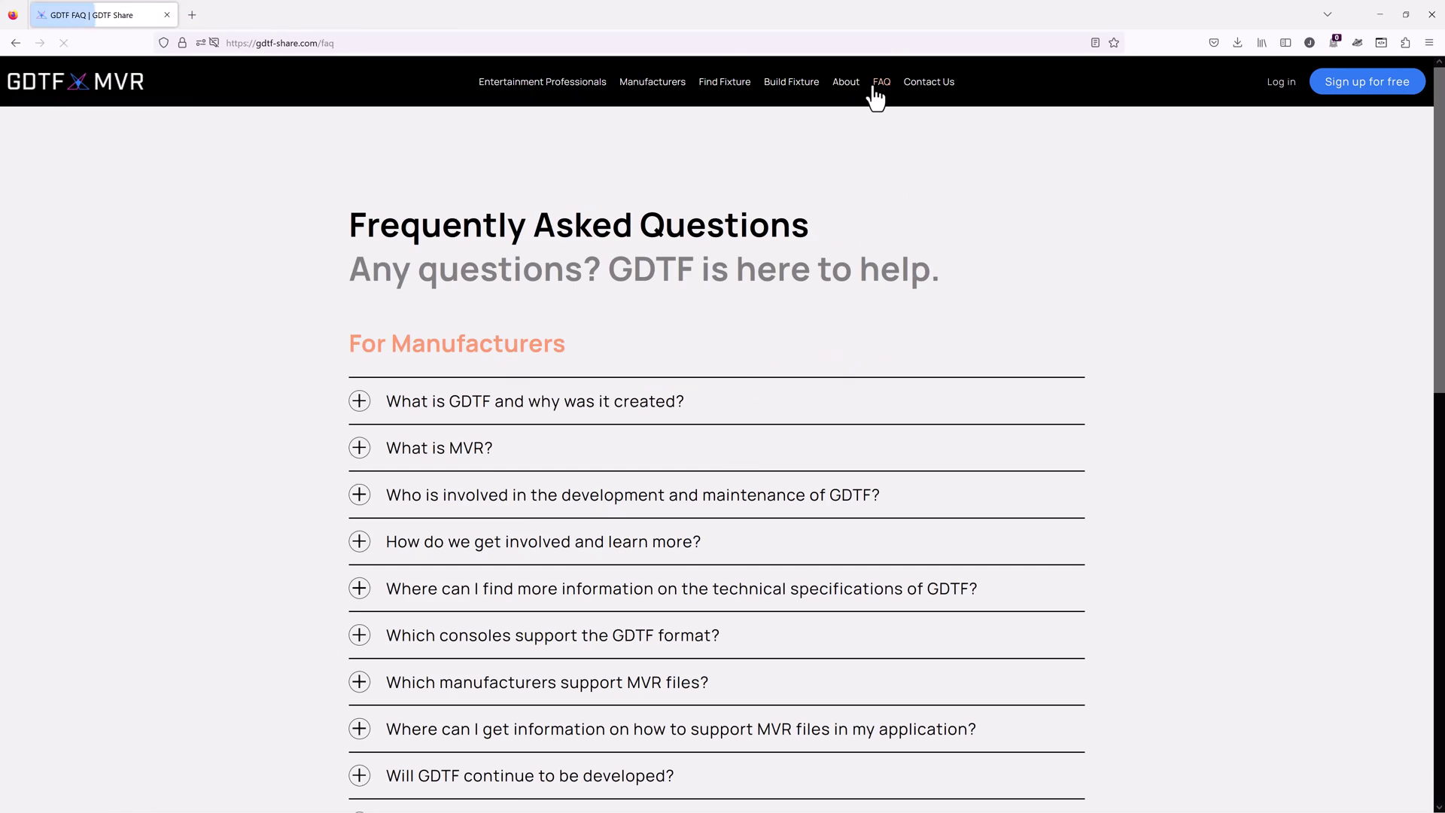
left_click(913, 91)
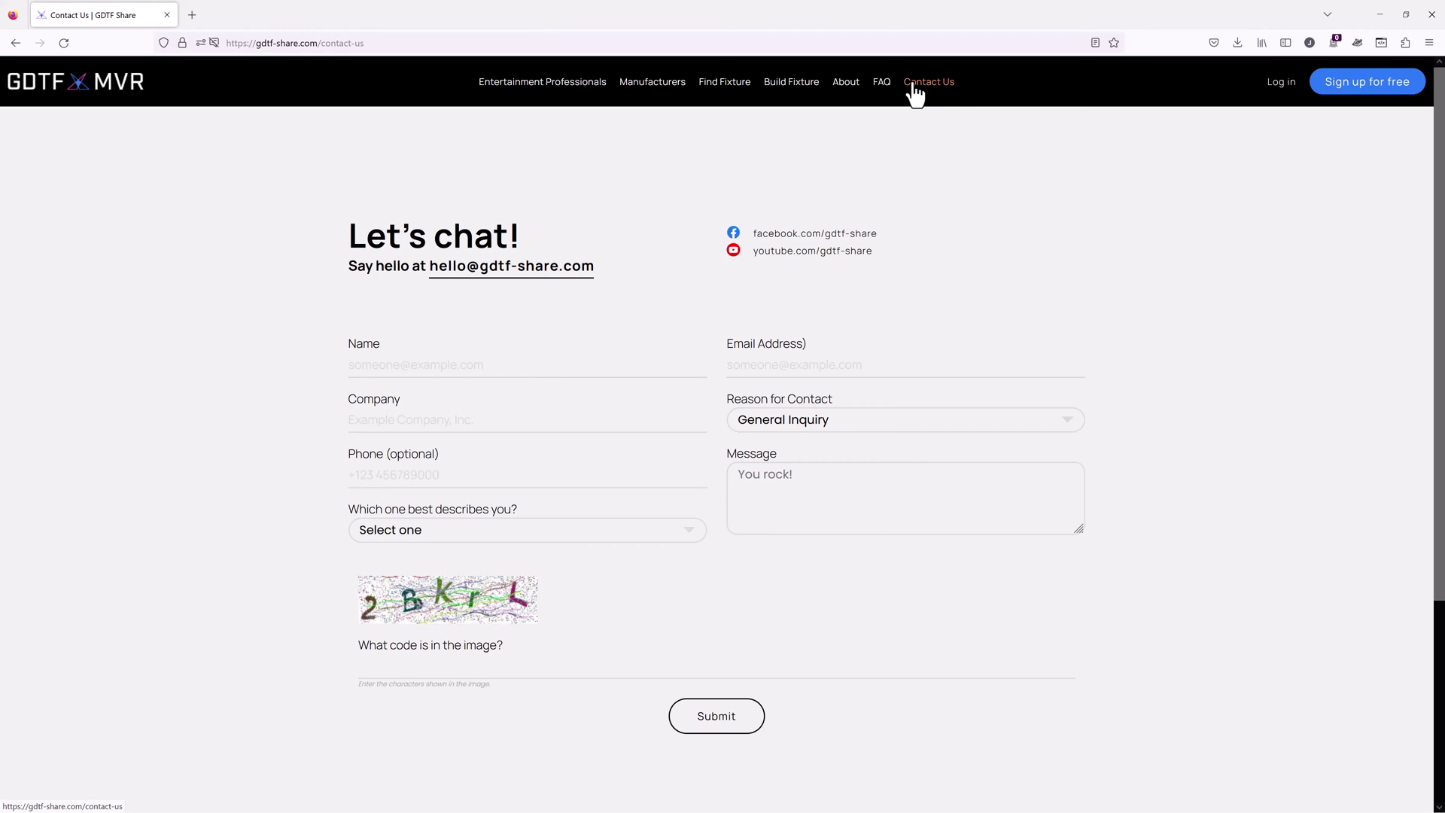
From the Manufacturers page, view the account creation option and log in to GDTF Share with the account user name and password
left_click(660, 91)
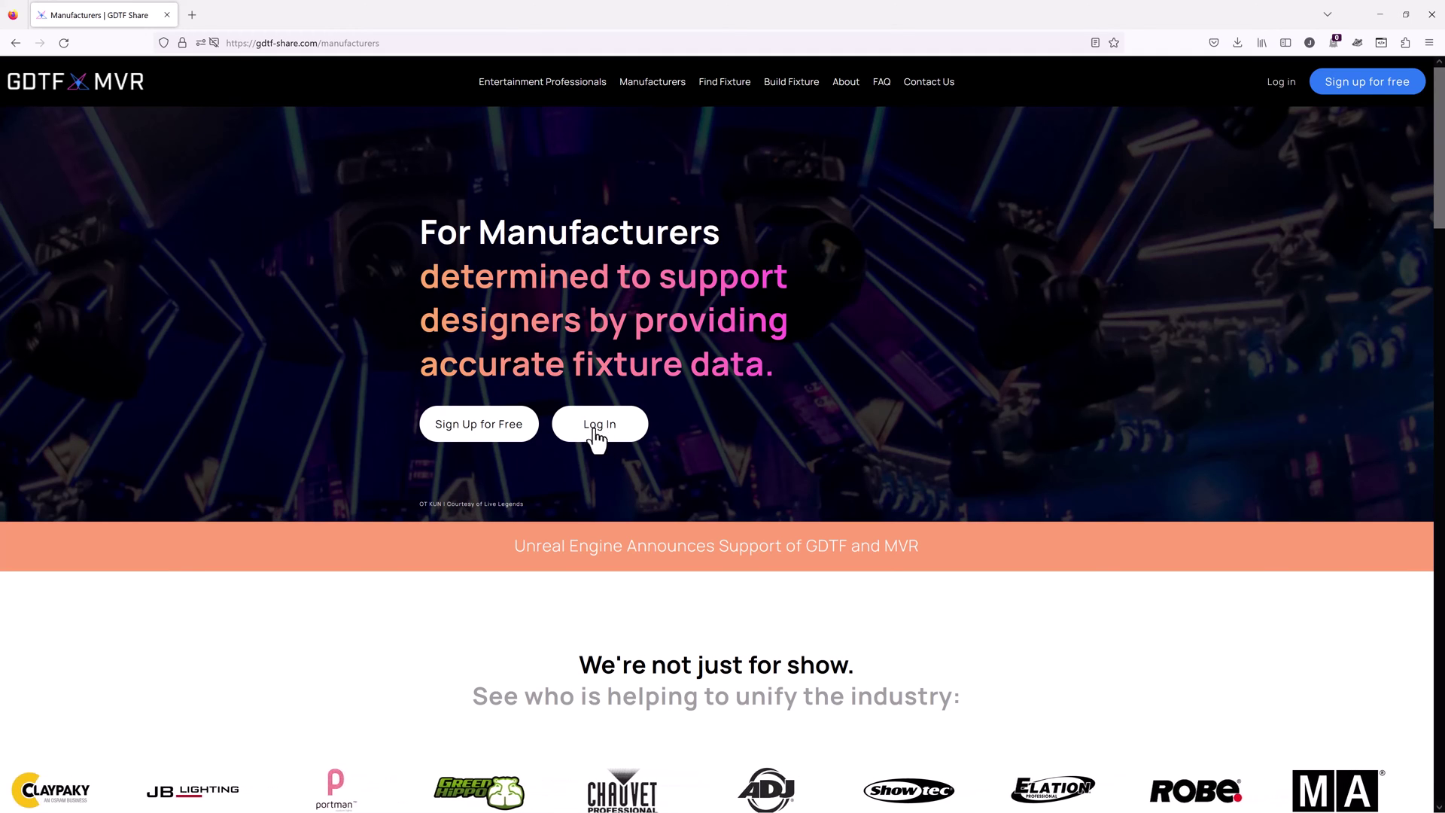
left_click(590, 434)
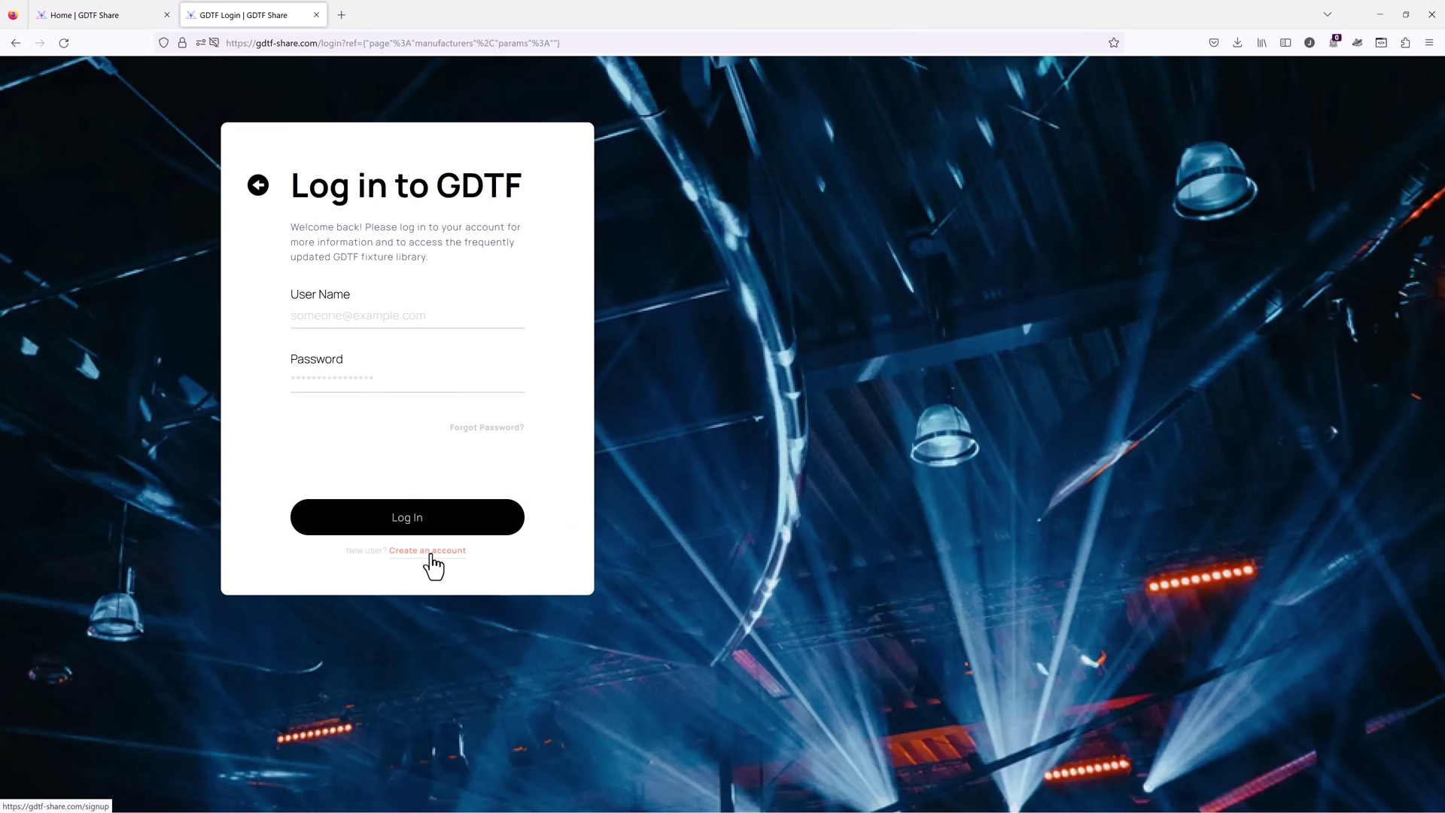
left_click(432, 552)
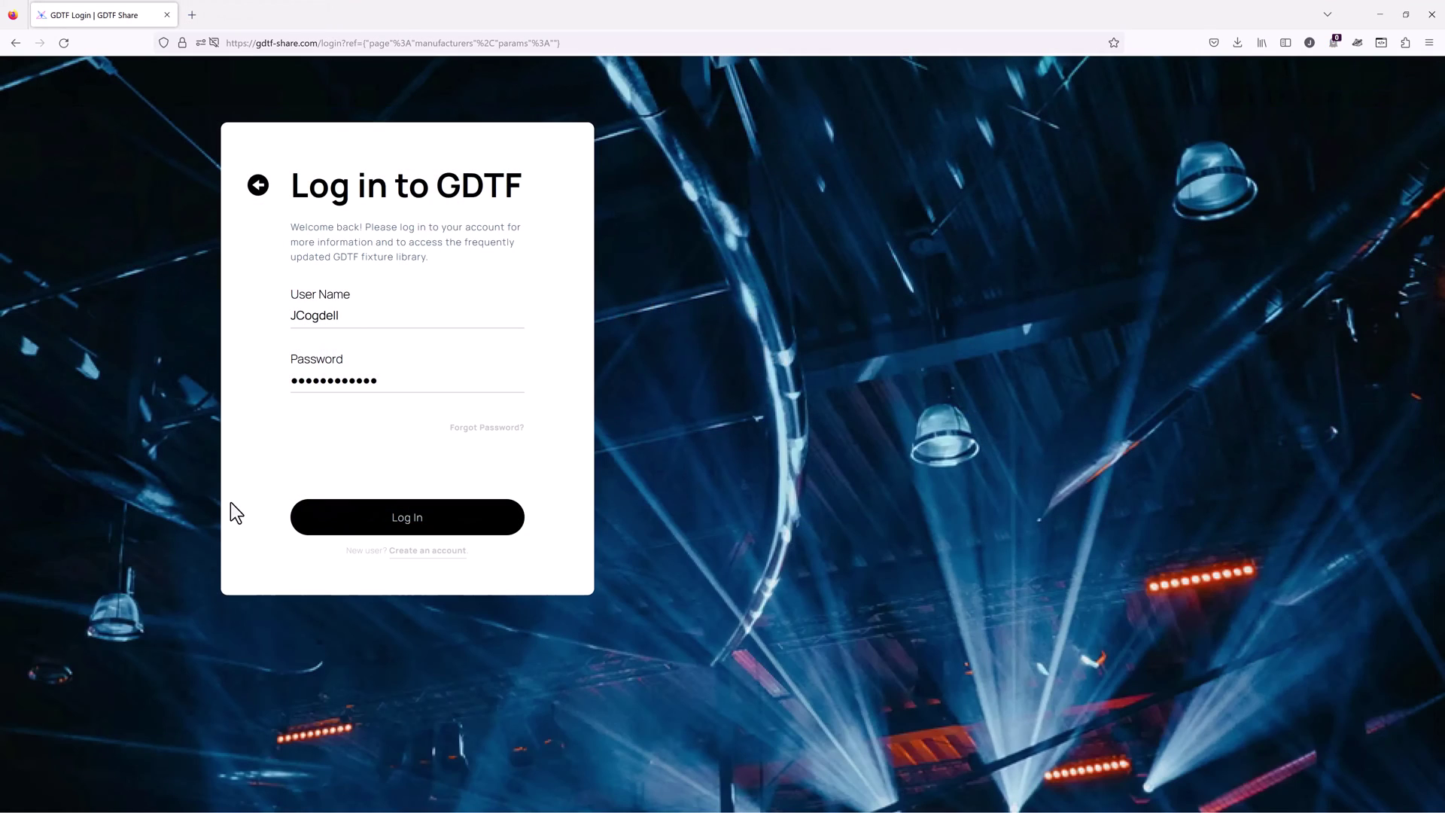
left_click(436, 534)
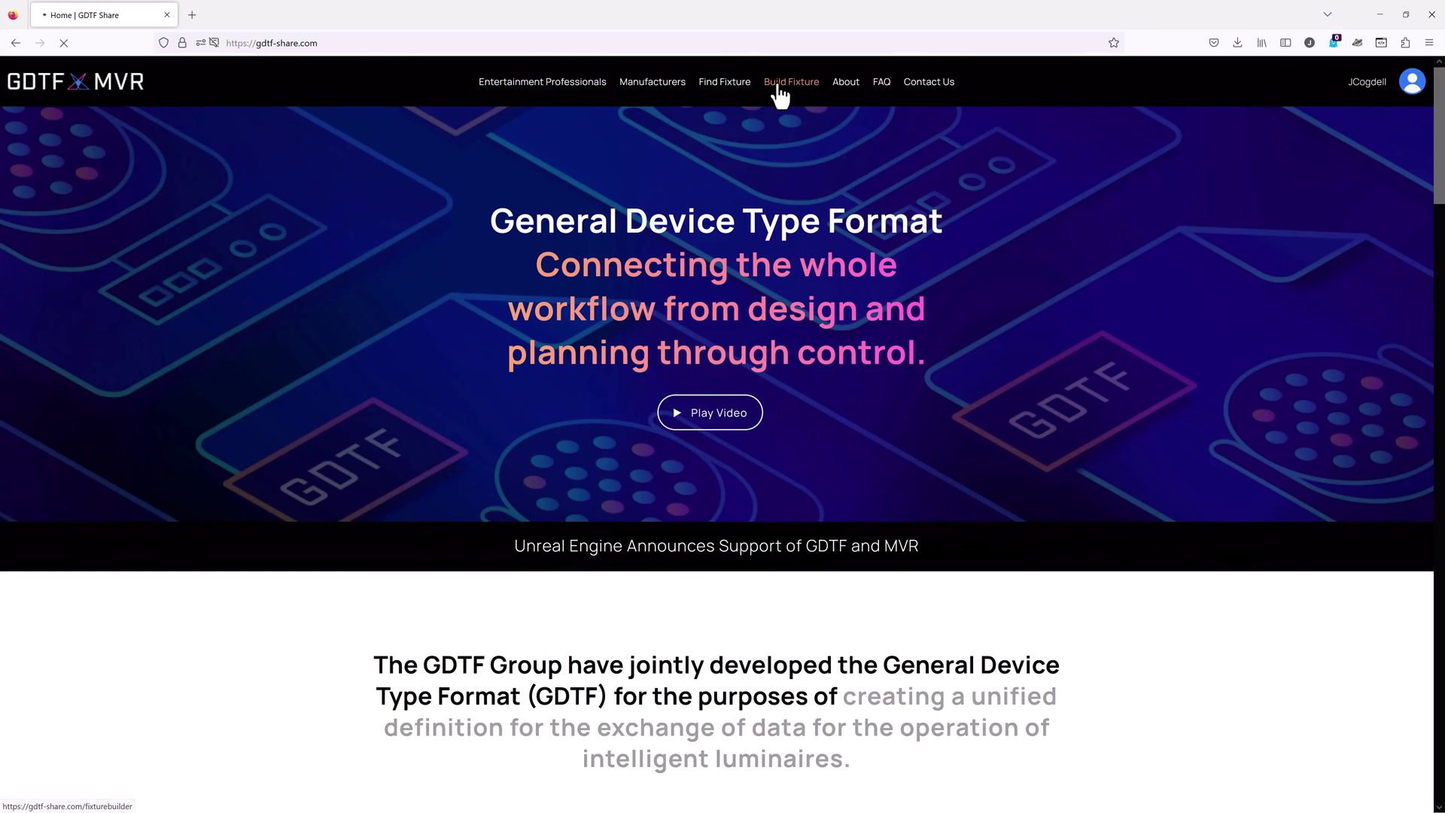
Open the GDTF Builder, look over its start options, and create a new GDTF file from the default Moving Head template
left_click(778, 83)
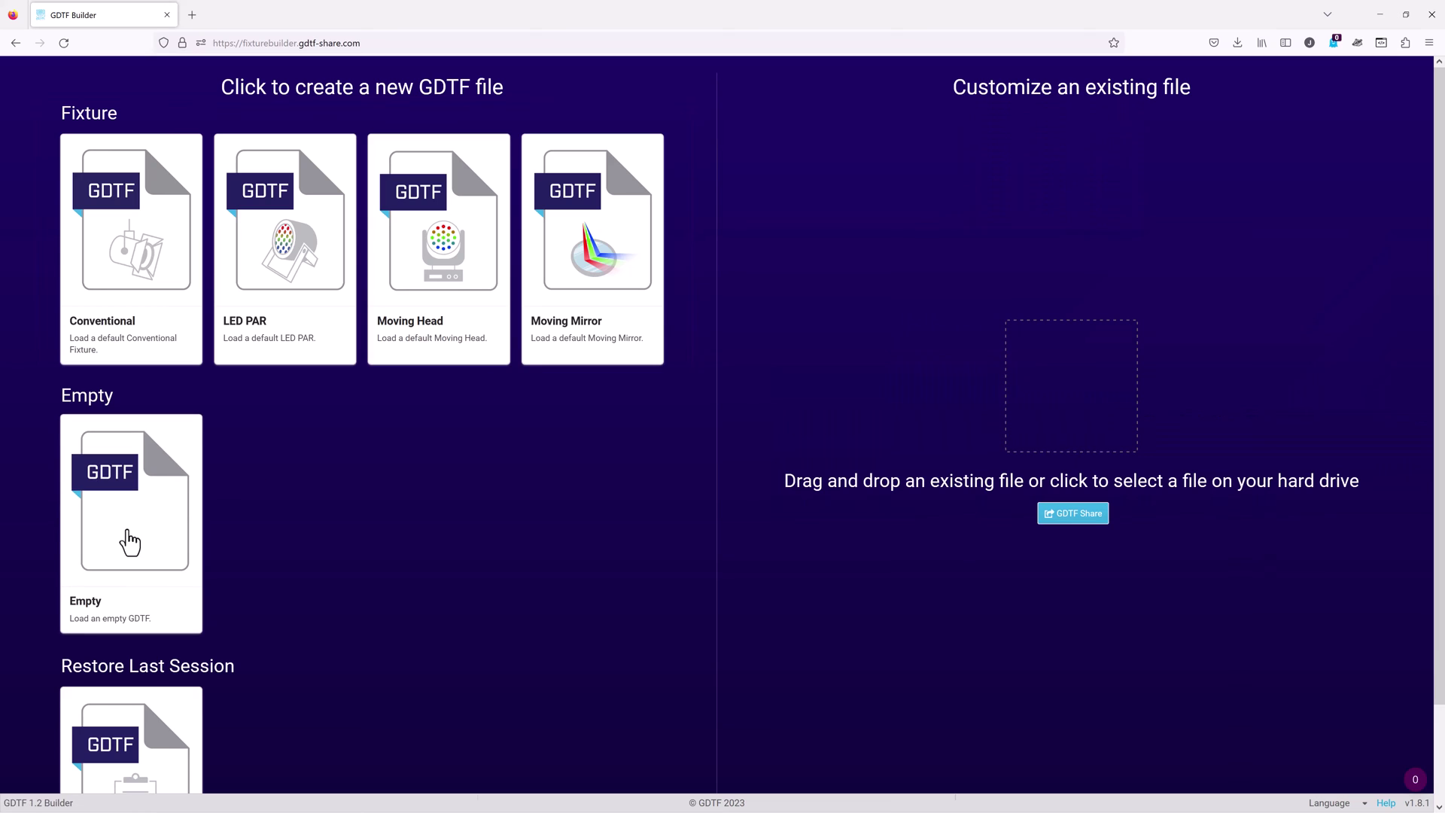
scroll(268, 543, "down", 2)
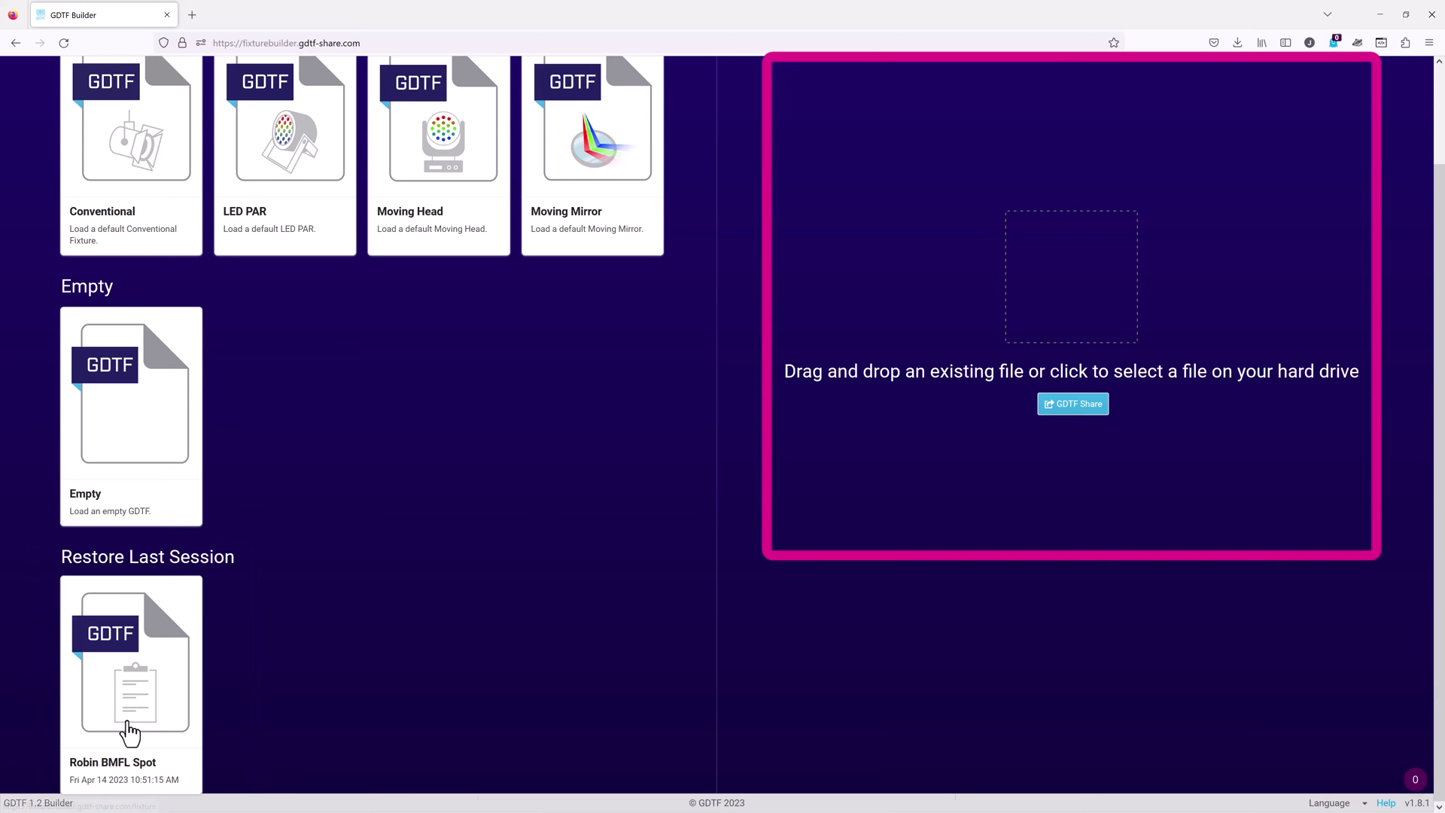
scroll(1139, 614, "up", 2)
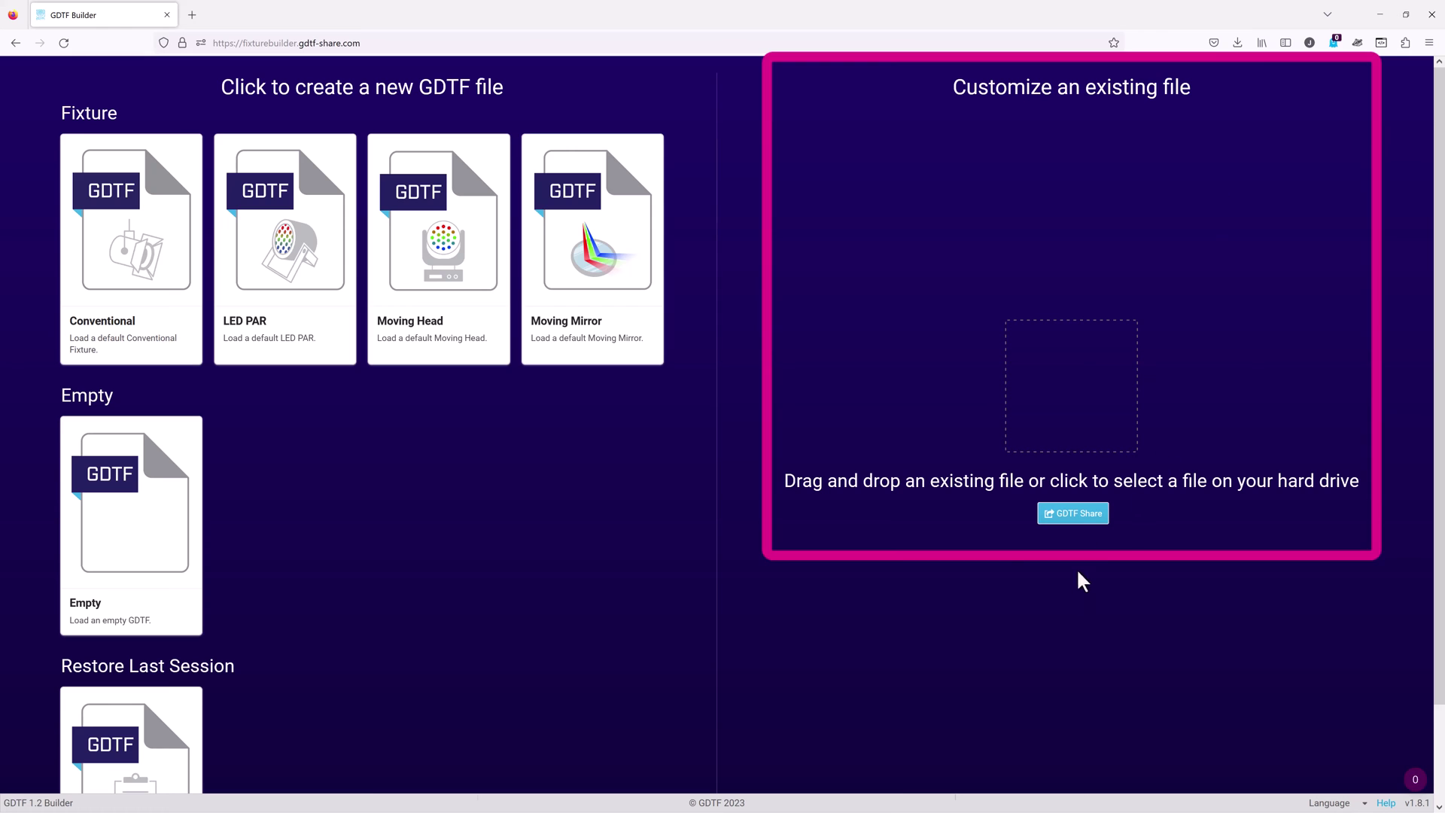
left_click(1077, 513)
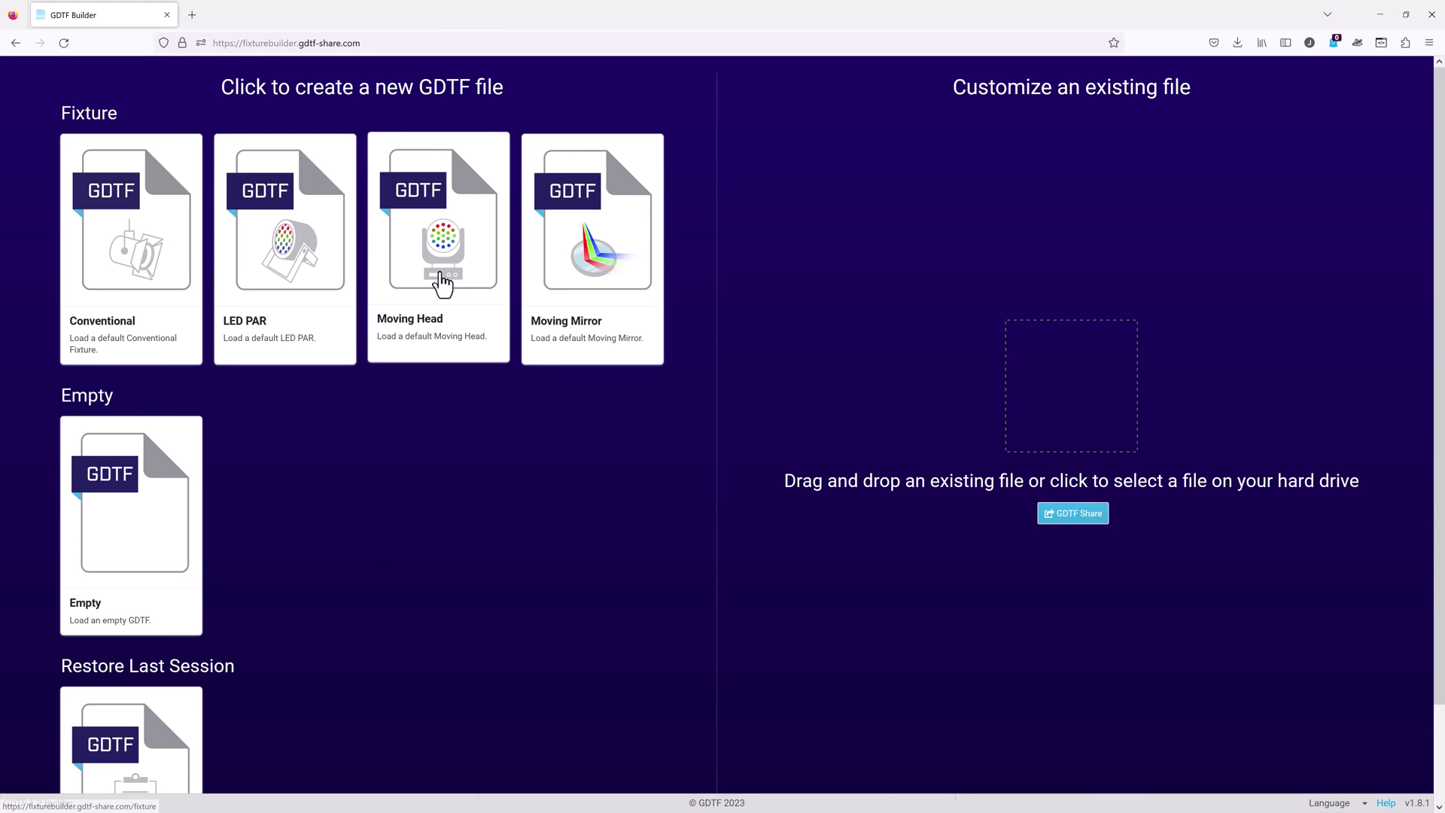
left_click(442, 285)
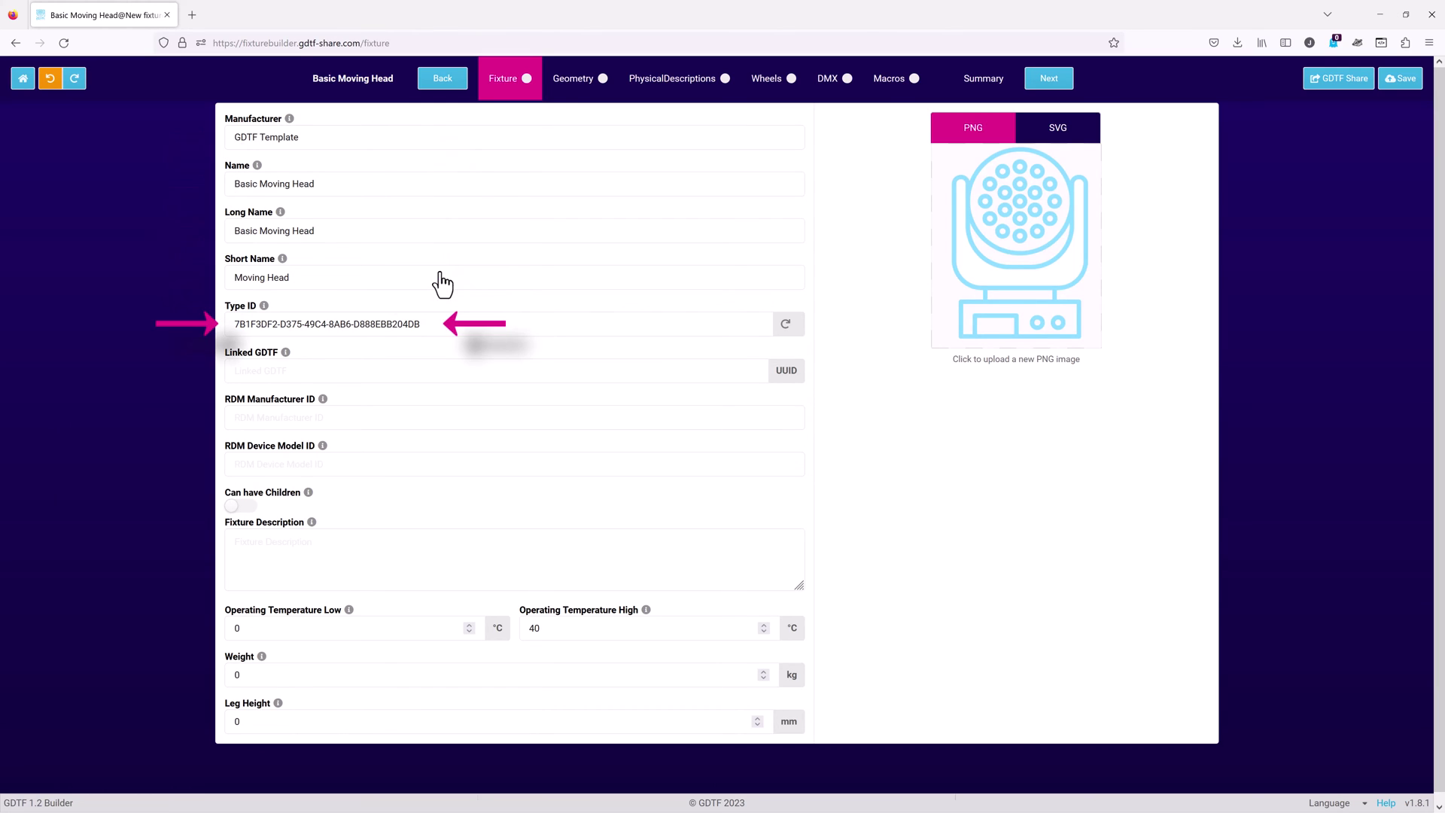
Examine the moving head's Yoke, Head, Beam and Base geometries and the Base's DMX marker, then open the DMX section
left_click(608, 89)
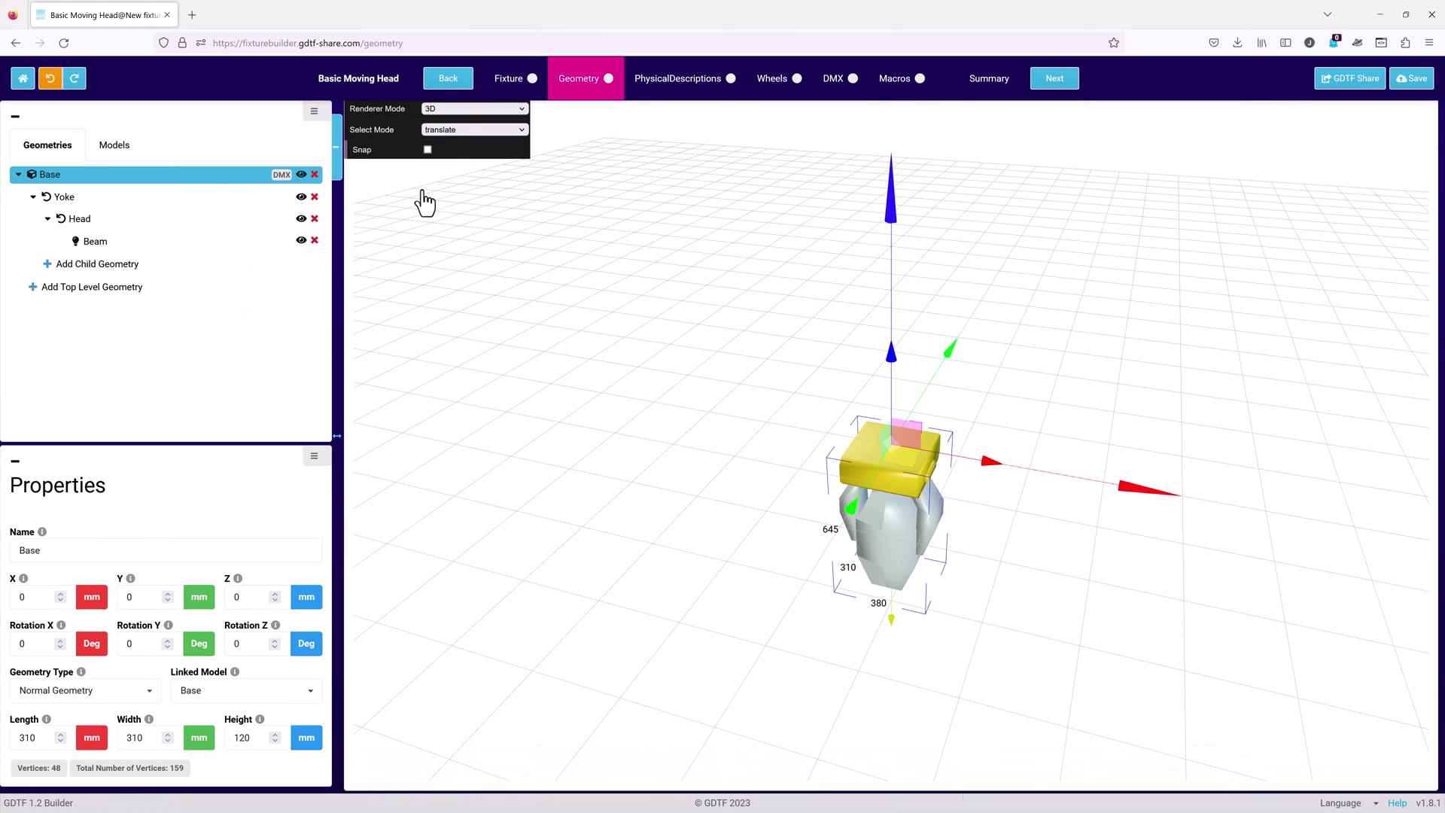
left_click(179, 202)
left_click(181, 219)
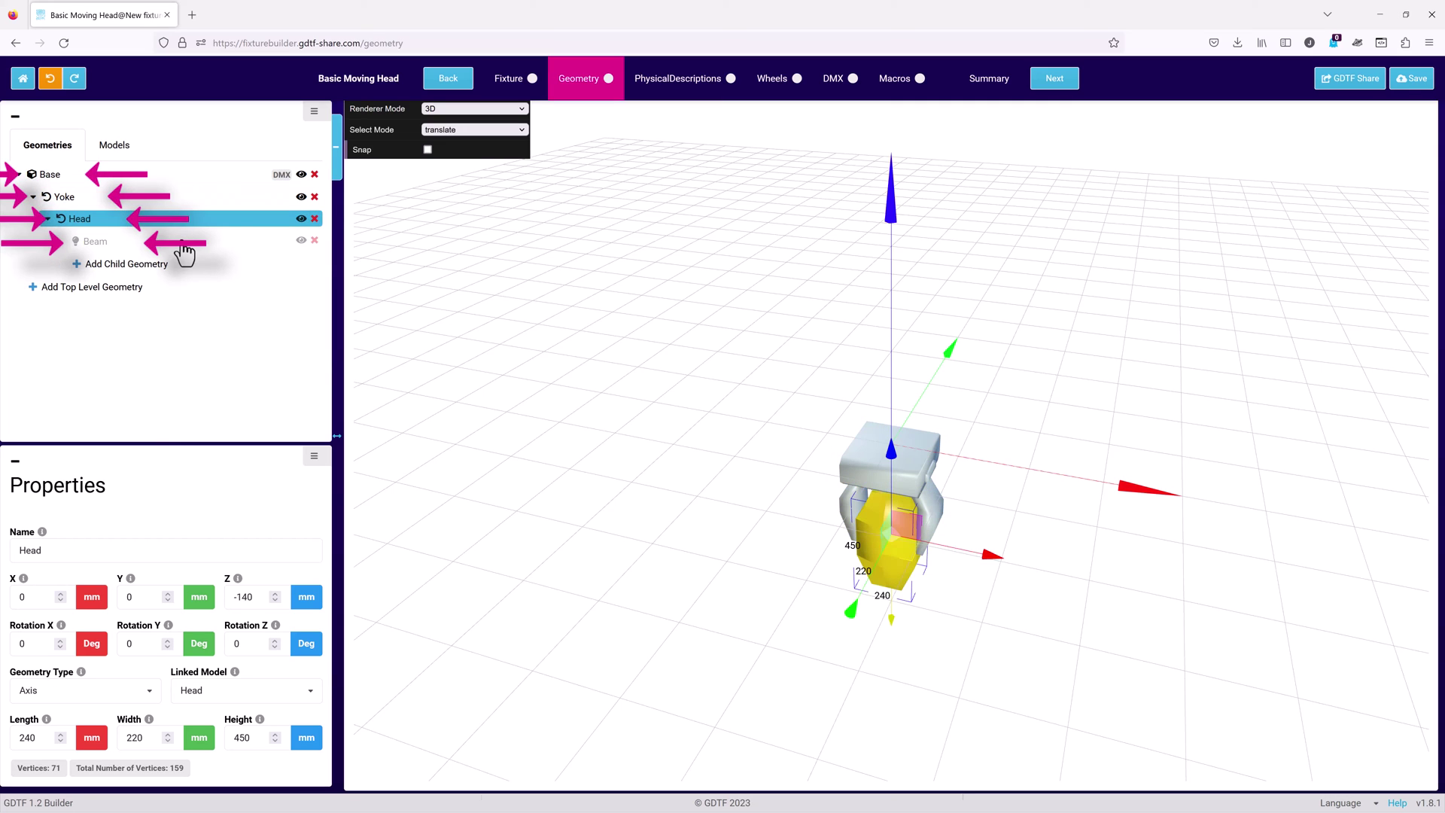
left_click(184, 248)
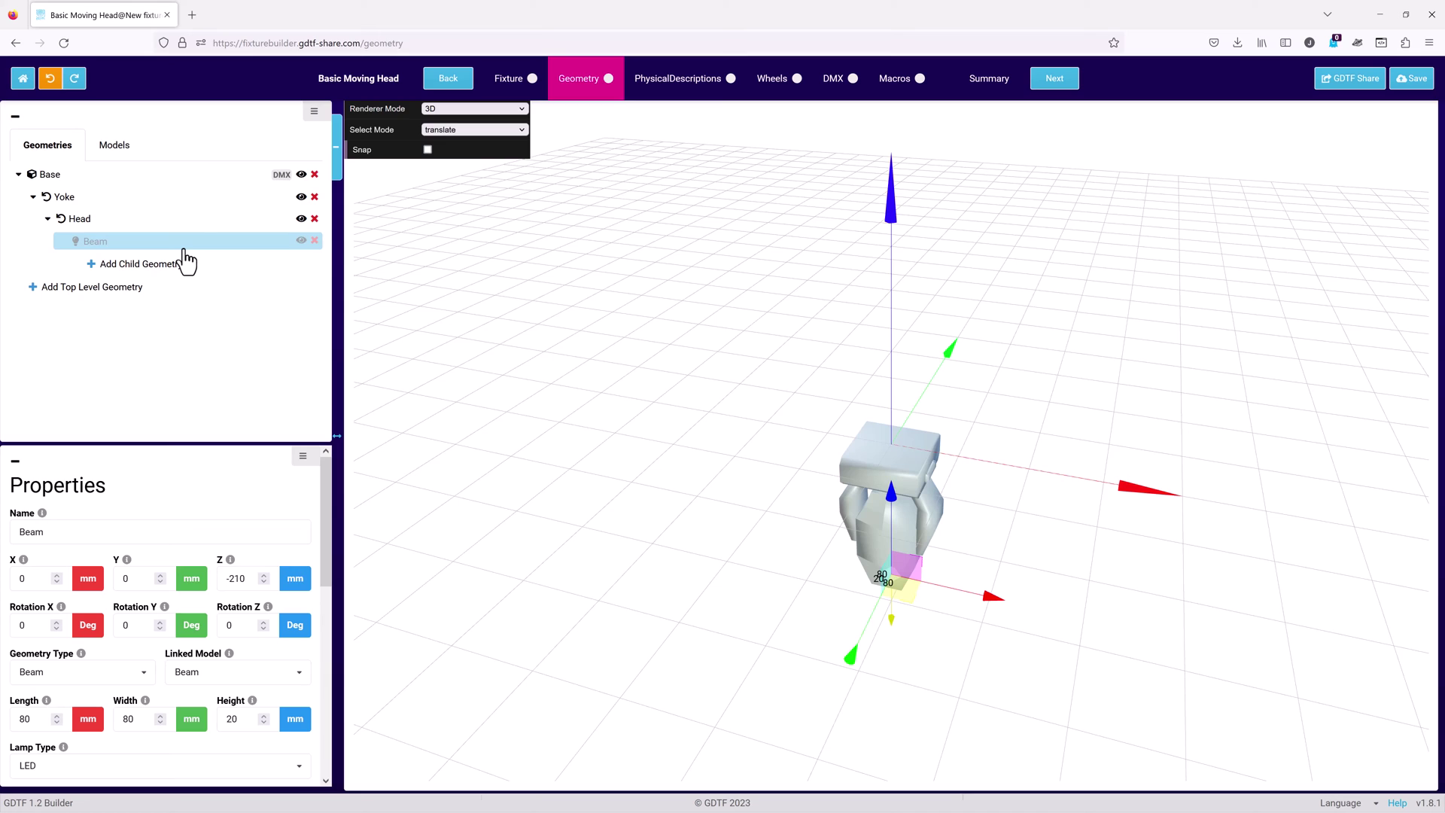
left_click(184, 178)
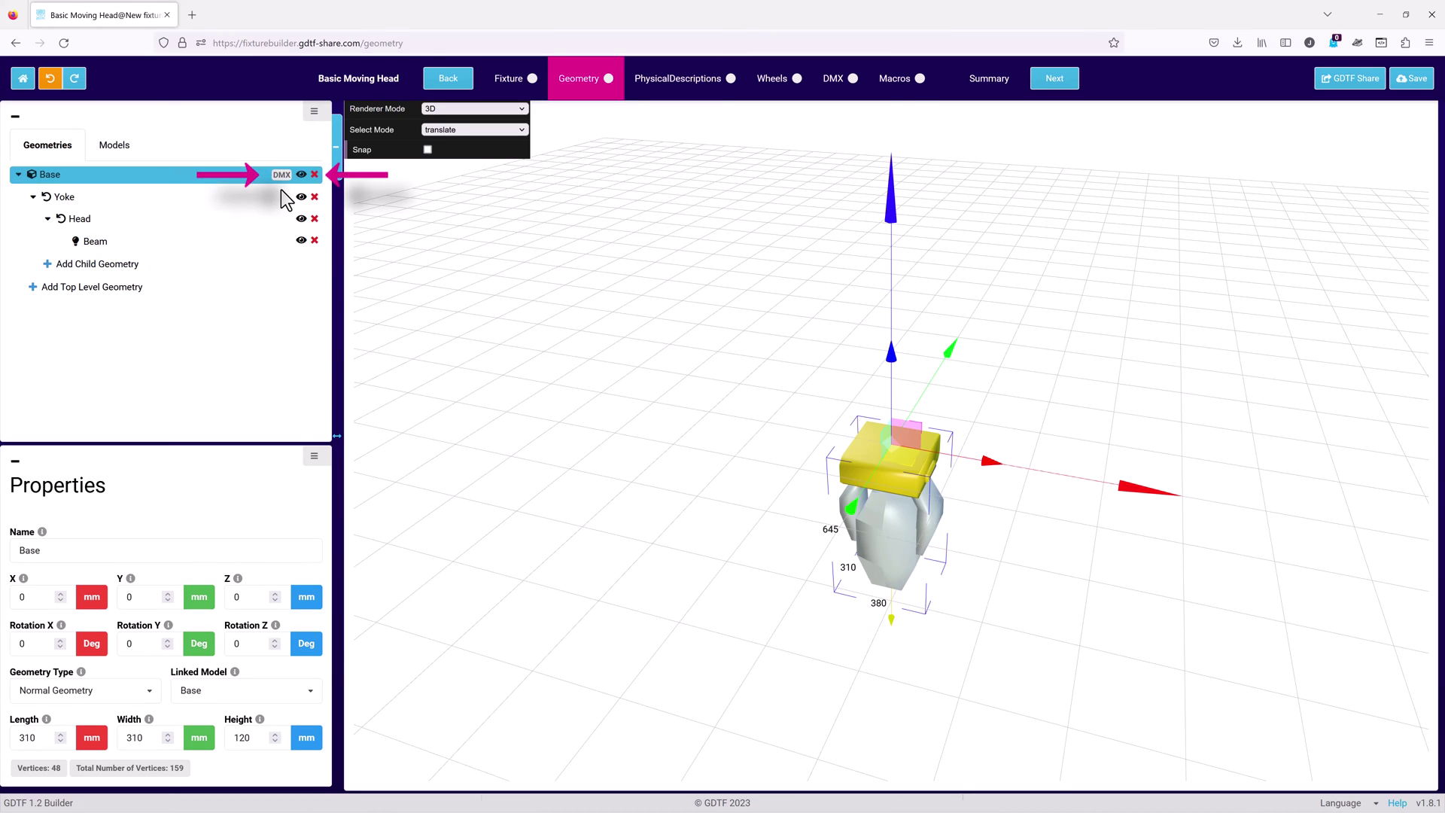
mouse_move(283, 184)
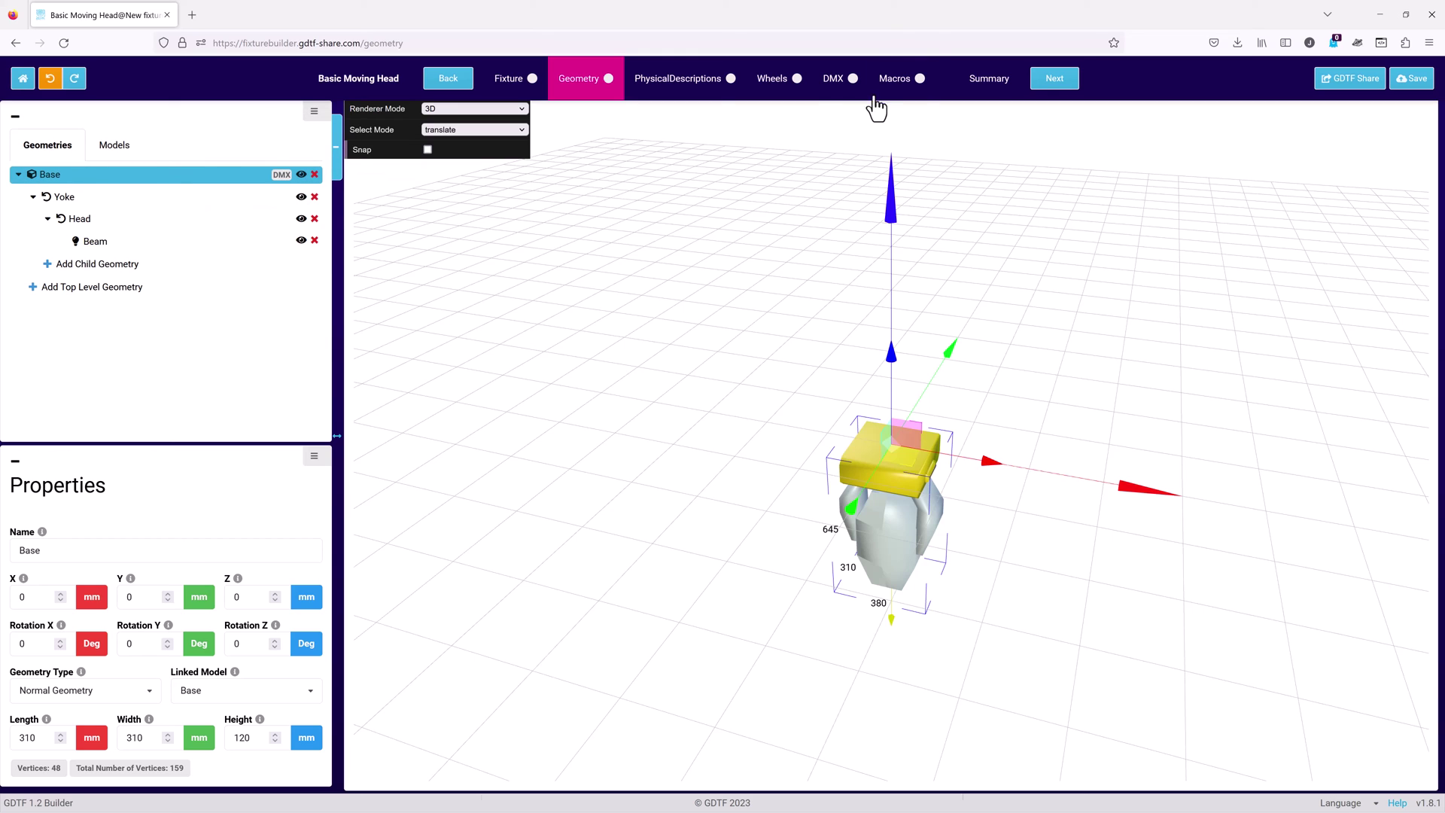
left_click(853, 85)
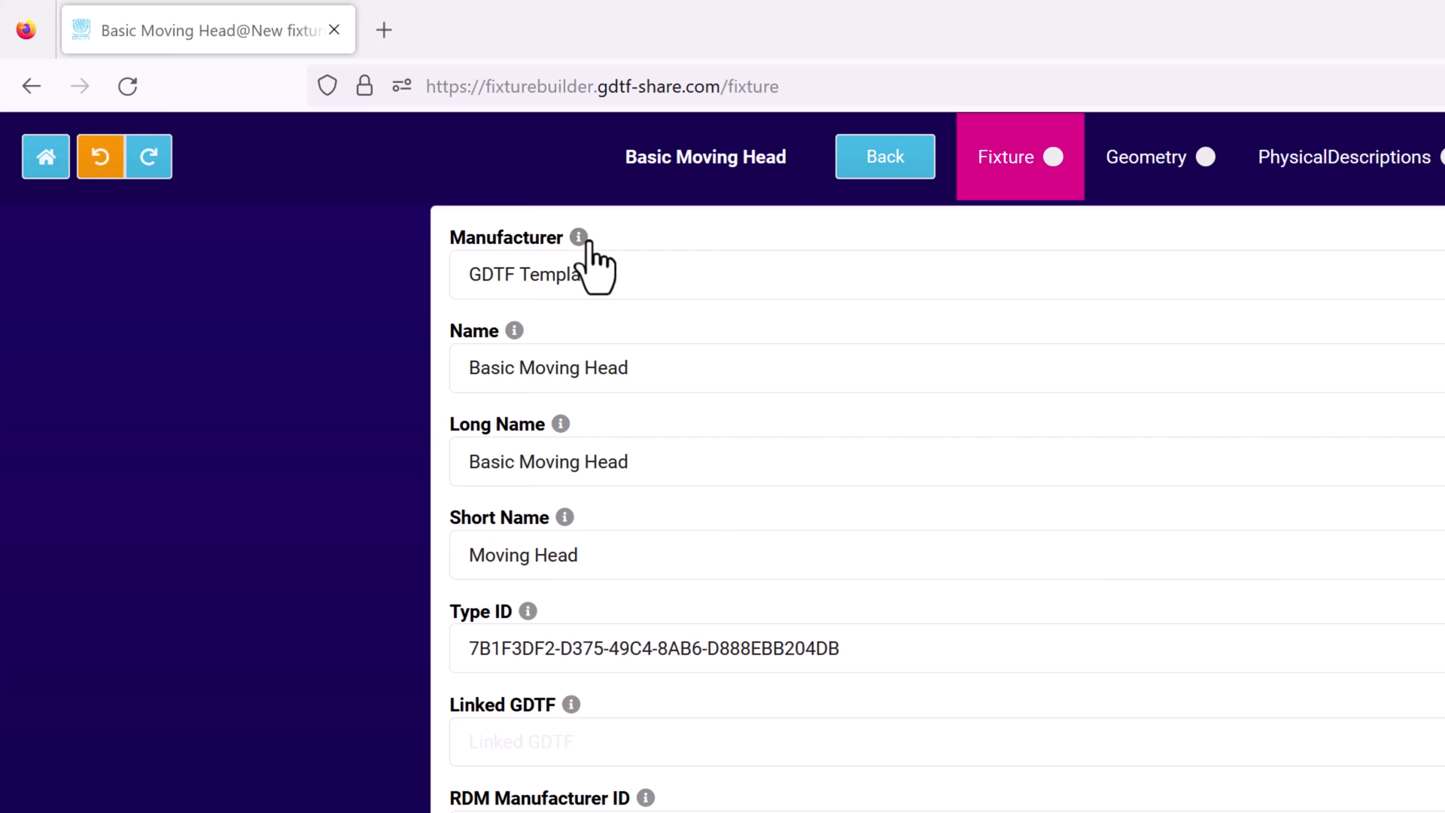
Read the help for the fixture's Manufacturer field and look through the remaining fixture properties down to Leg Height
mouse_move(584, 239)
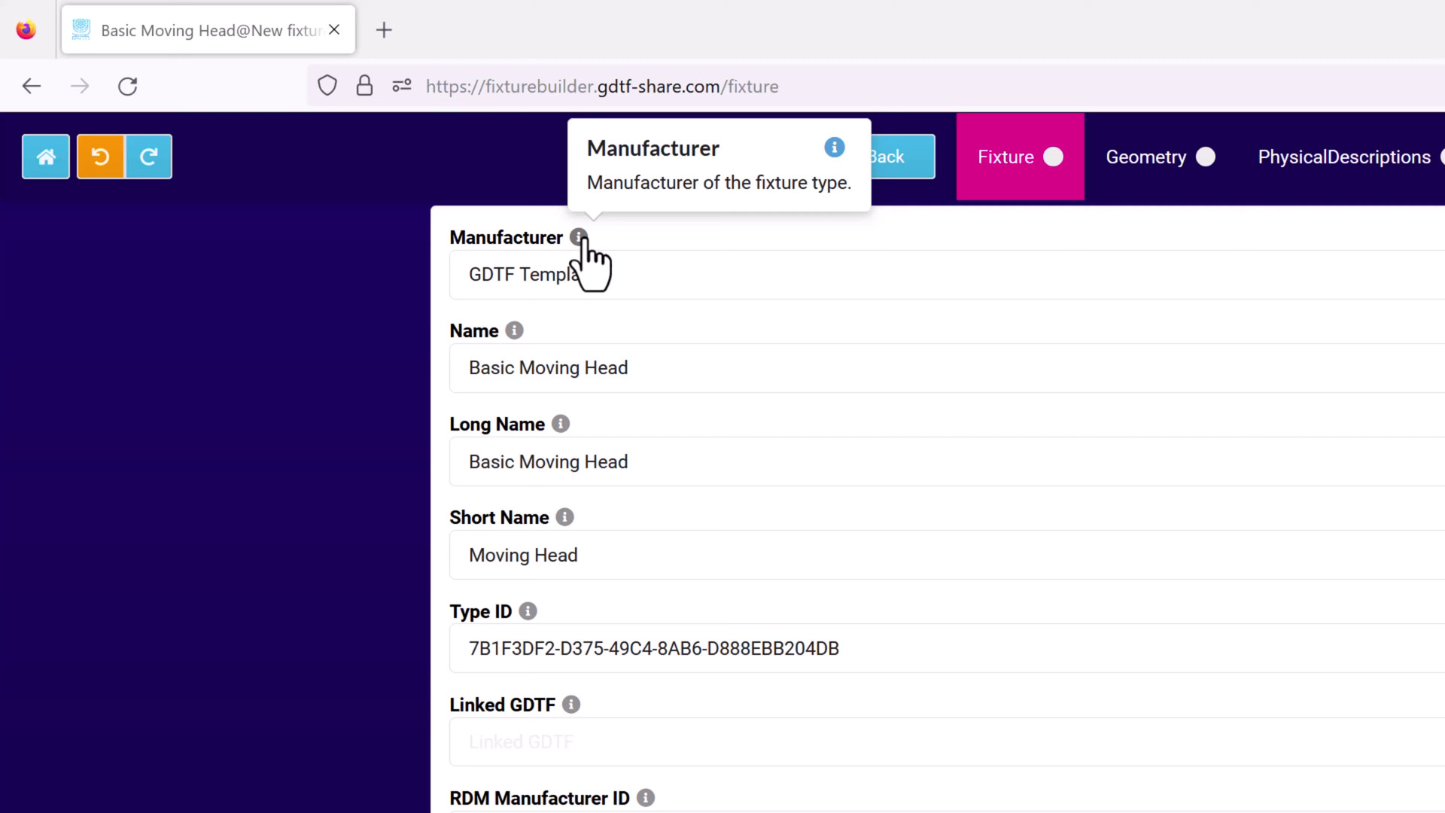
left_click(835, 148)
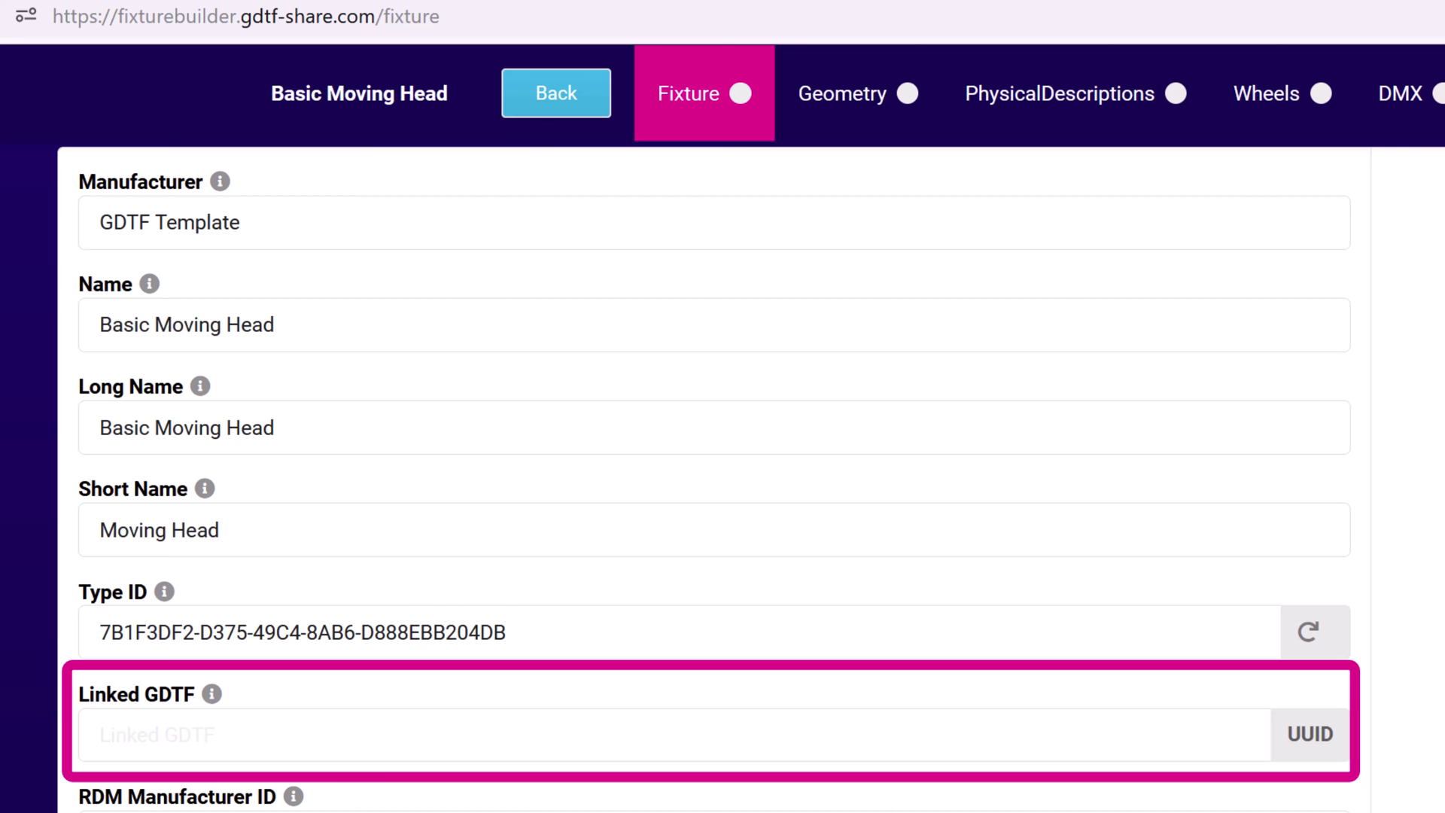
scroll(722, 452, "down", 5)
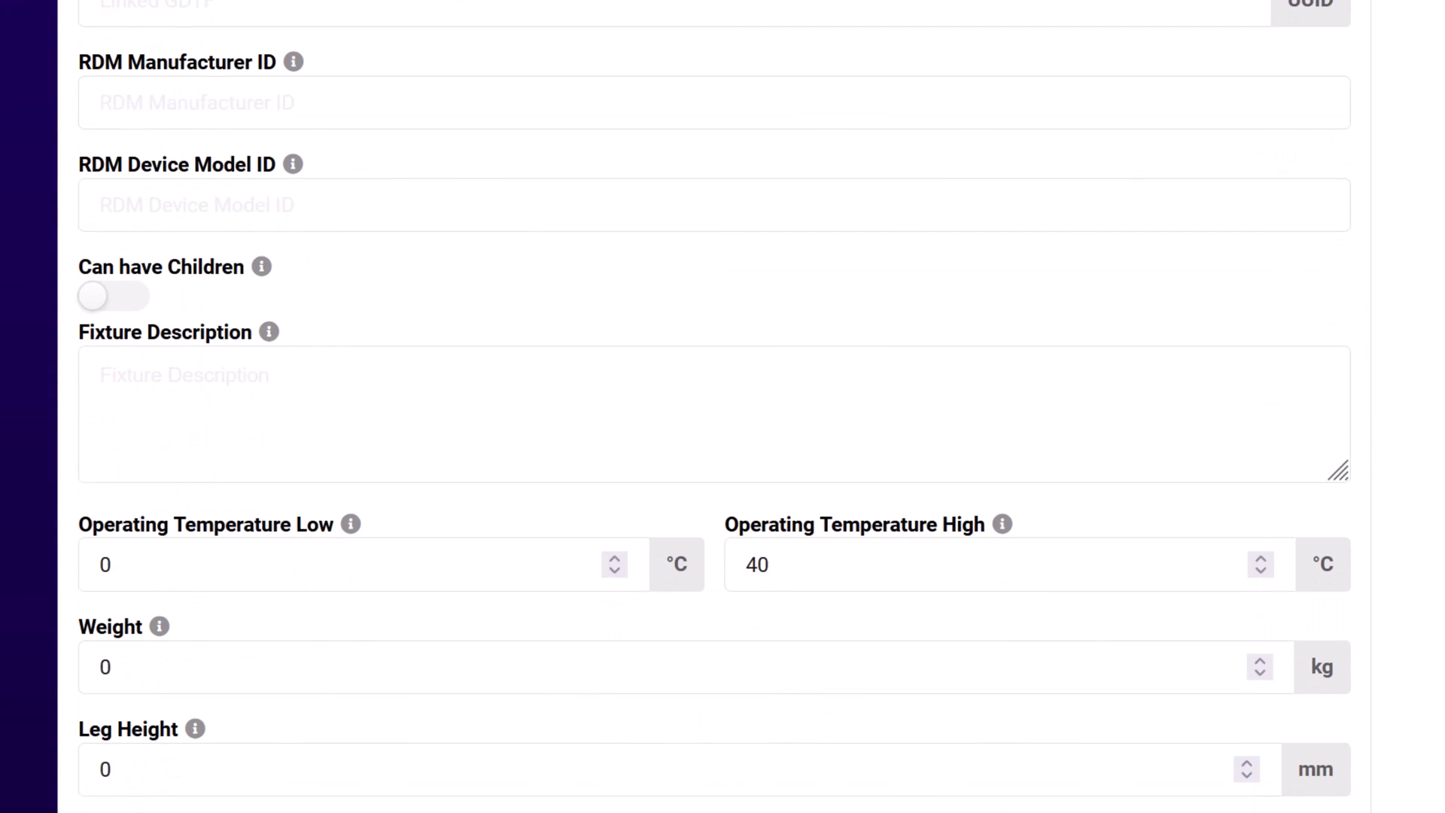